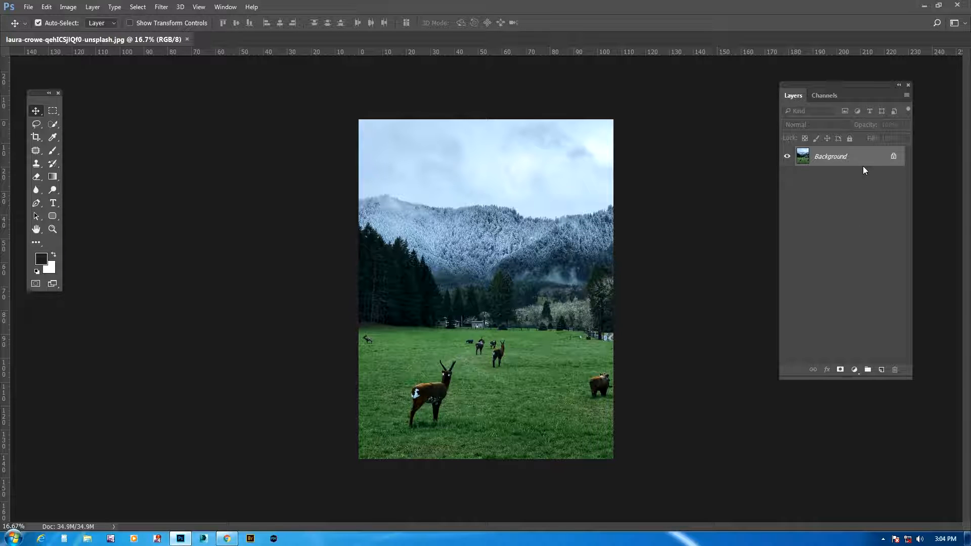
# - Duplicate the Background layer, hide the original and name the copy LANDSCAPE
pyautogui.hotkey('ctrl', 'j')
pyautogui.click(787, 177)
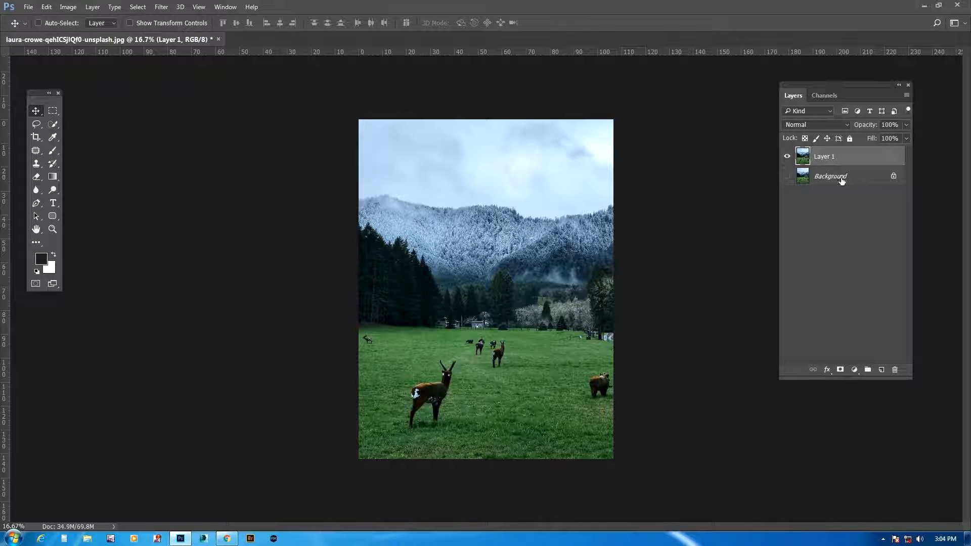
pyautogui.doubleClick(835, 160)
pyautogui.press('BackSpace')
pyautogui.write('LANDSCAPE')
pyautogui.click(866, 214)
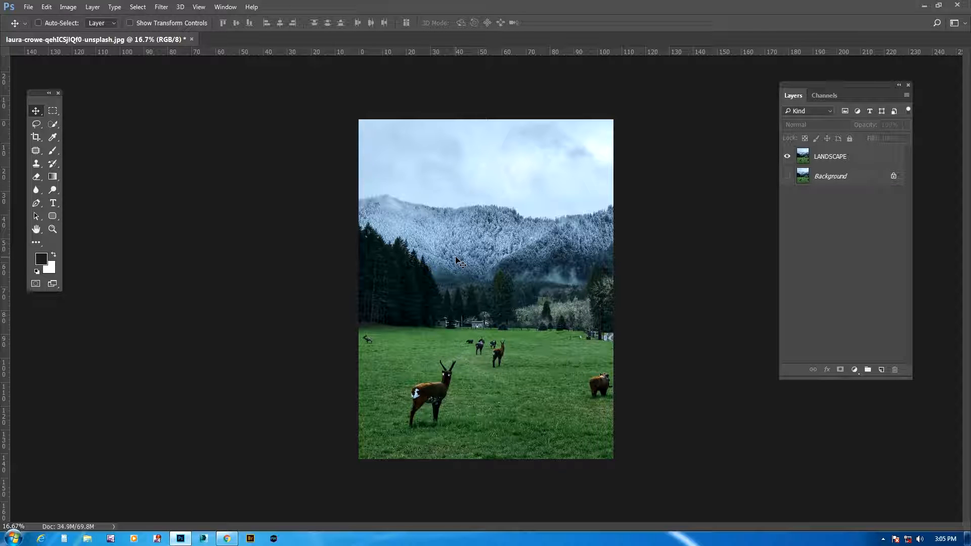
# - Activate the Patch Tool from the group of healing tools
pyautogui.press('j')
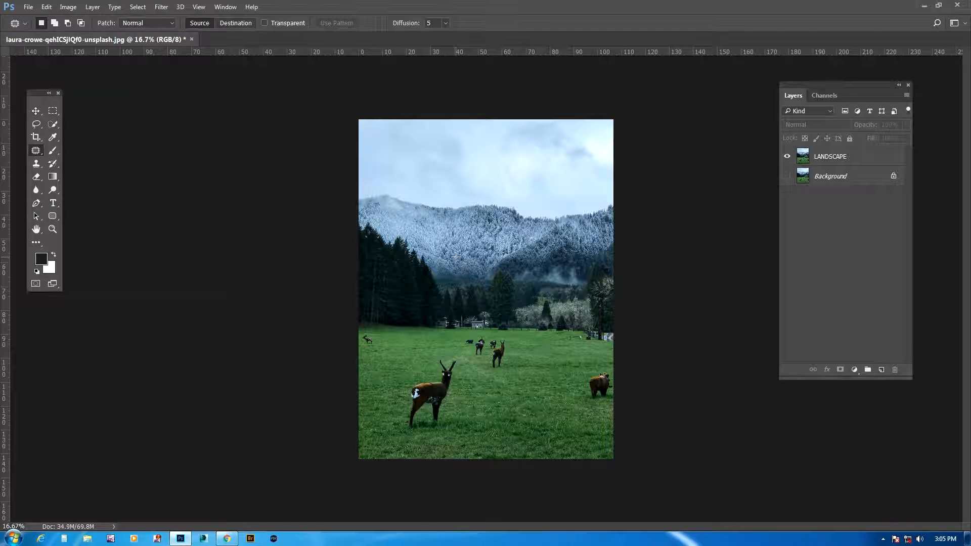
pyautogui.rightClick(40, 155)
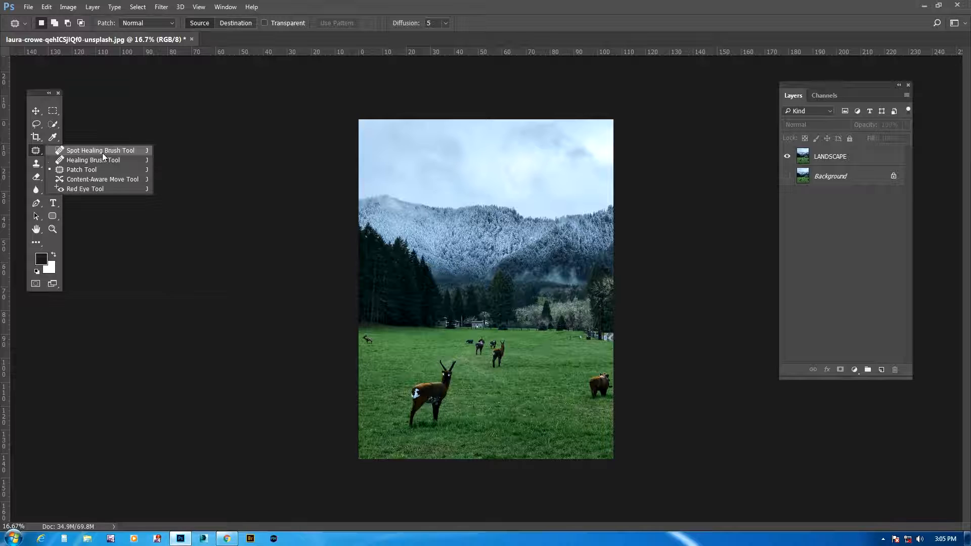
pyautogui.click(84, 170)
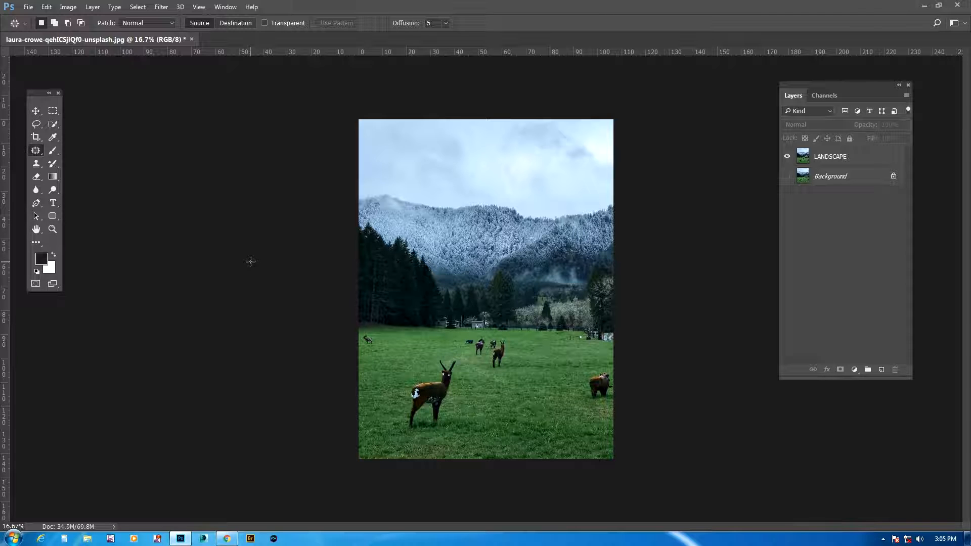
pyautogui.rightClick(38, 154)
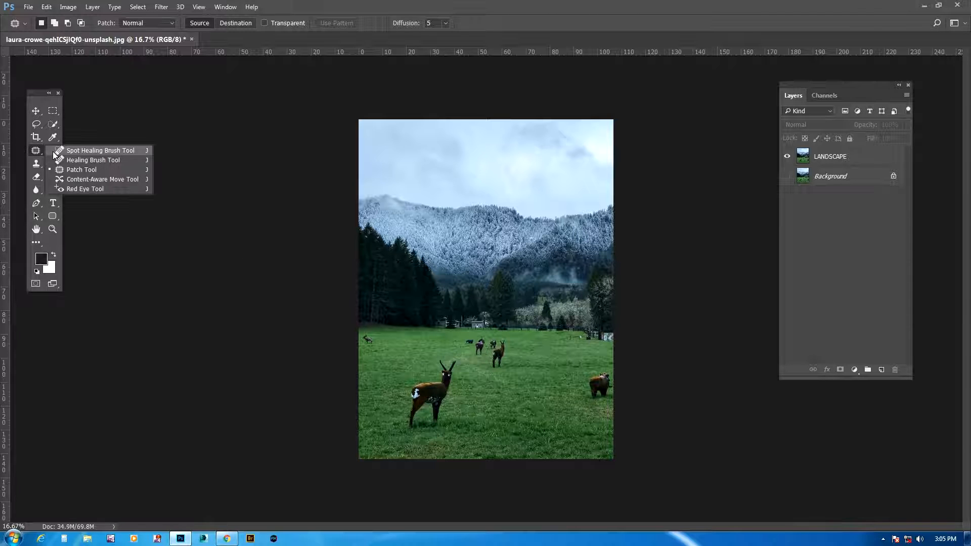
pyautogui.click(83, 169)
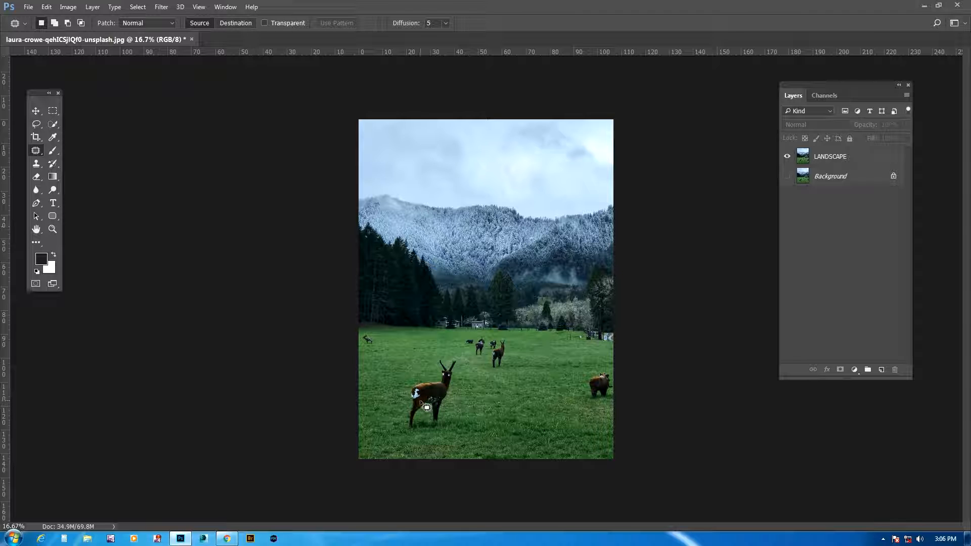
# - Outline the brown bear at the field's right edge with the Patch Tool, refining the outline with the add-to-selection option
pyautogui.hotkey('ctrl', '+')
pyautogui.moveTo(630, 394); pyautogui.dragTo(383, 270)
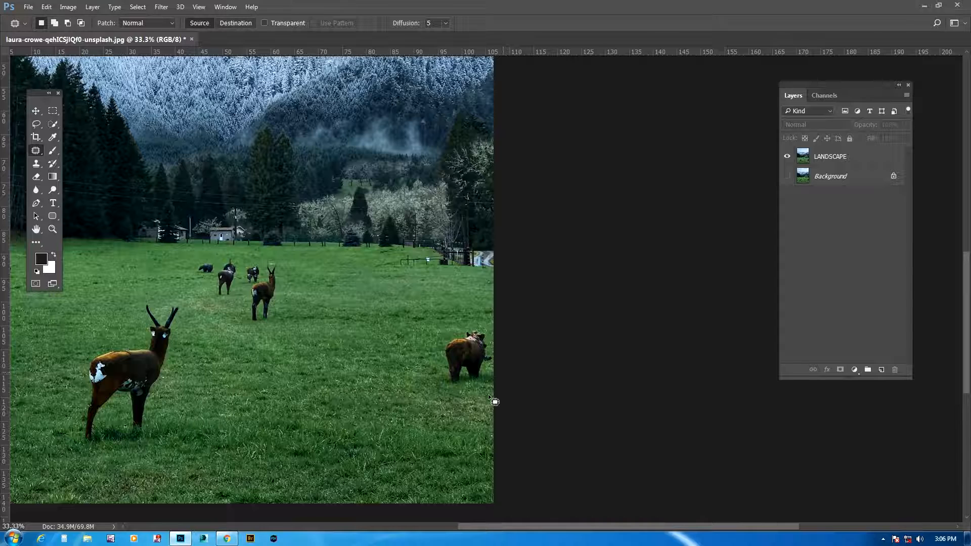
pyautogui.hotkey('ctrl', '+')
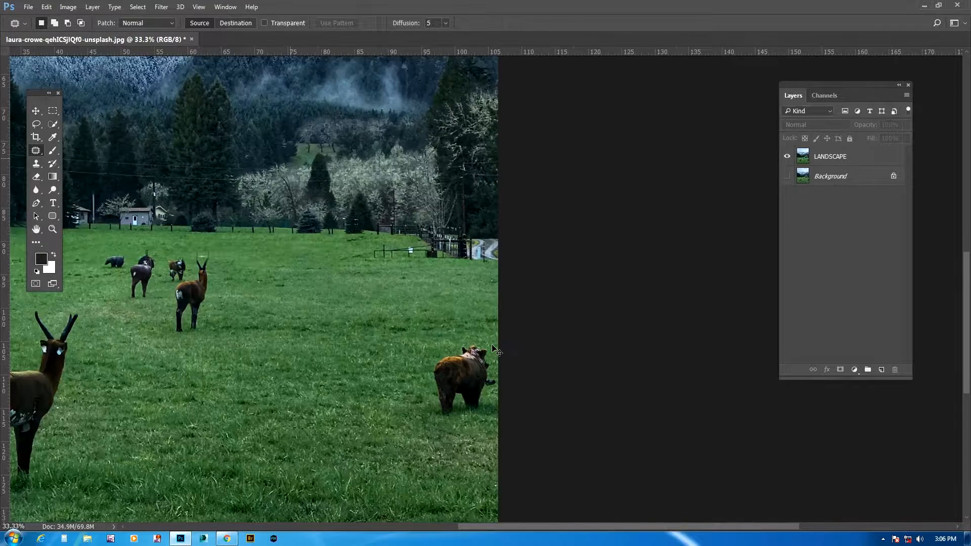
pyautogui.moveTo(440, 334); pyautogui.dragTo(424, 282)
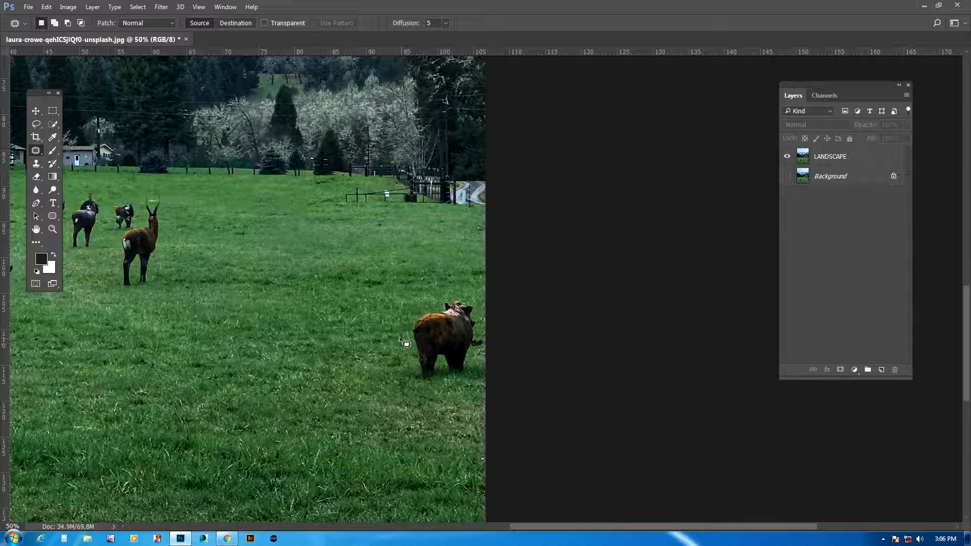
pyautogui.moveTo(400, 339)
pyautogui.mouseDown()
pyautogui.moveTo(445, 294)
pyautogui.moveTo(470, 292)
pyautogui.moveTo(484, 316)
pyautogui.moveTo(486, 354)
pyautogui.moveTo(449, 401)
pyautogui.moveTo(397, 357)
pyautogui.moveTo(401, 337)
pyautogui.mouseUp()
pyautogui.click(55, 23)
pyautogui.moveTo(384, 343)
pyautogui.mouseDown()
pyautogui.moveTo(404, 367)
pyautogui.moveTo(392, 389)
pyautogui.moveTo(372, 352)
pyautogui.moveTo(377, 334)
pyautogui.moveTo(394, 394)
pyautogui.moveTo(370, 396)
pyautogui.moveTo(407, 329)
pyautogui.mouseUp()
pyautogui.click(67, 23)
# - Patch the outlined bear on the LANDSCAPE layer with the clean grass to its left in Normal mode, and clear the selection
pyautogui.click(168, 22)
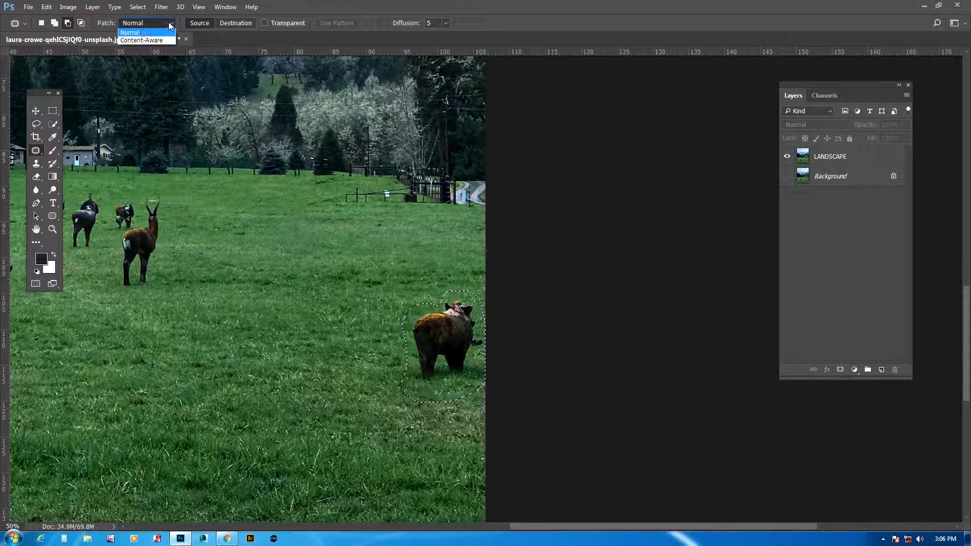
pyautogui.click(138, 33)
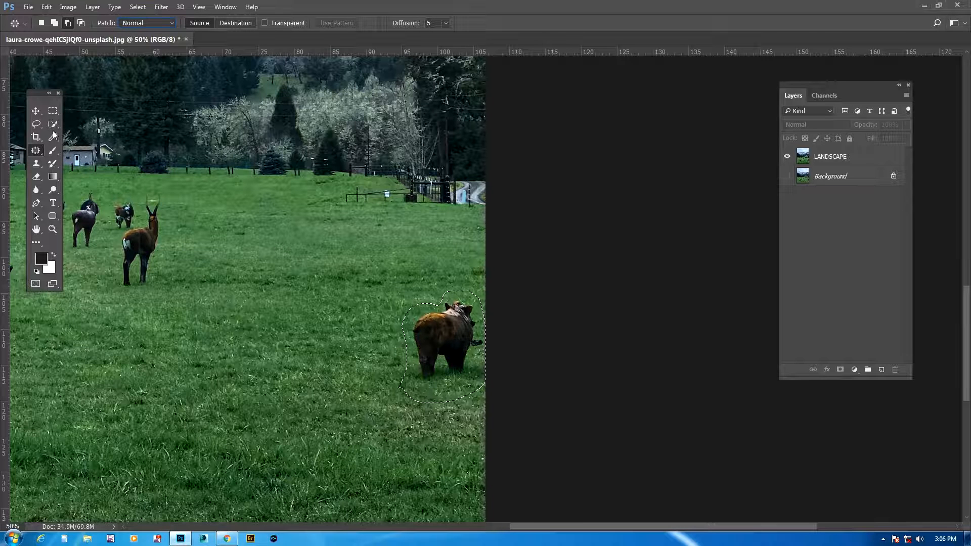
pyautogui.click(830, 156)
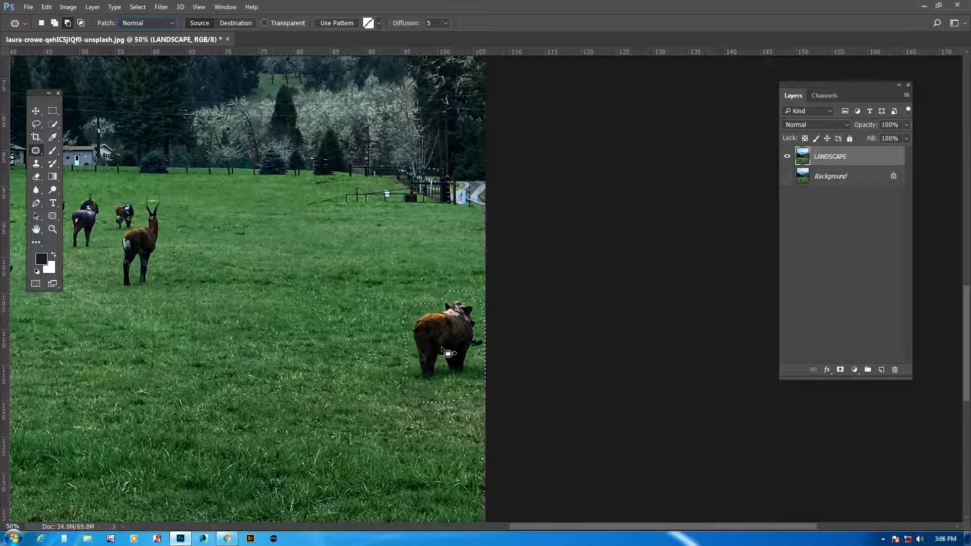
pyautogui.moveTo(448, 353); pyautogui.dragTo(338, 339)
pyautogui.hotkey('ctrl', 'd')
pyautogui.hotkey('ctrl', '-')
# - Make the Background layer visible and toggle the LANDSCAPE layer to compare the patched bear area with the original
pyautogui.click(787, 176)
pyautogui.click(787, 157)
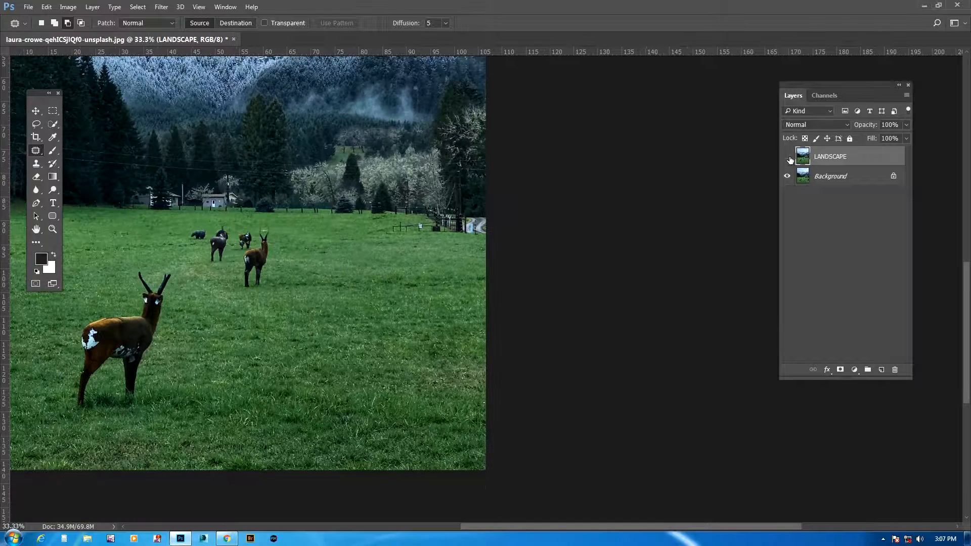
pyautogui.click(789, 158)
pyautogui.click(787, 157)
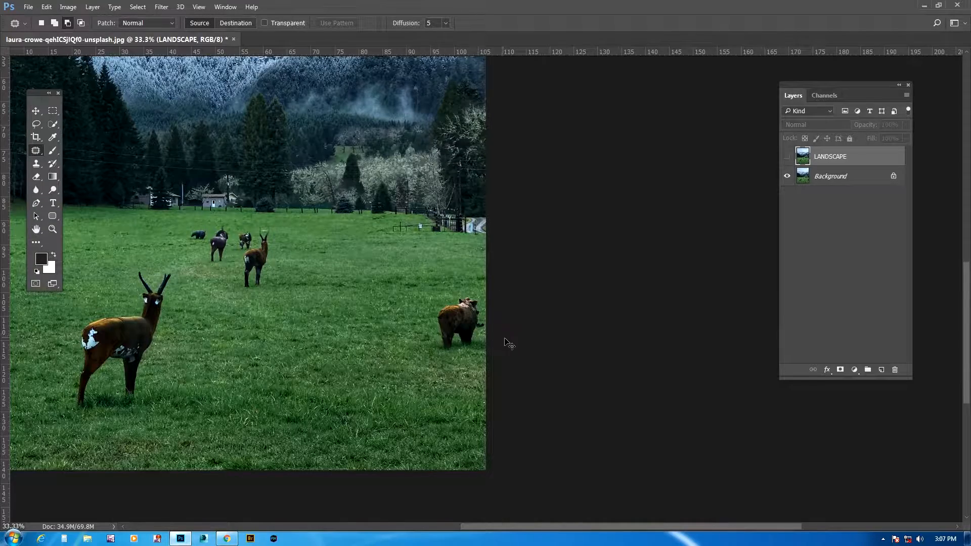
pyautogui.hotkey('ctrl', '+')
pyautogui.hotkey('ctrl', '+')
pyautogui.click(786, 156)
pyautogui.hotkey('ctrl', '-')
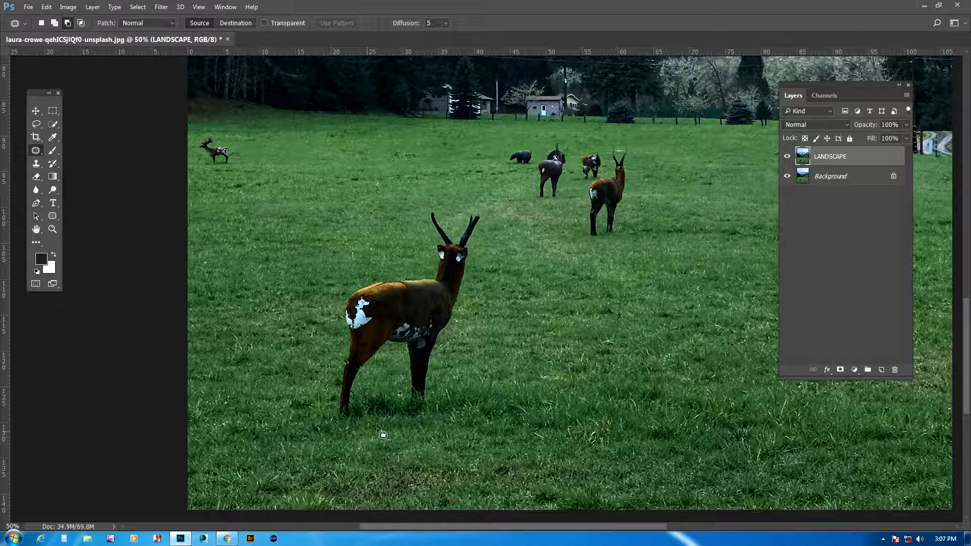
# - Outline the small antlered deer at the field's far left with the Patch Tool set to Source
pyautogui.moveTo(274, 210); pyautogui.dragTo(455, 321)
pyautogui.hotkey('ctrl', '+')
pyautogui.hotkey('ctrl', '+')
pyautogui.hotkey('ctrl', '+')
pyautogui.hotkey('ctrl', '+')
pyautogui.moveTo(72, 157); pyautogui.dragTo(490, 286)
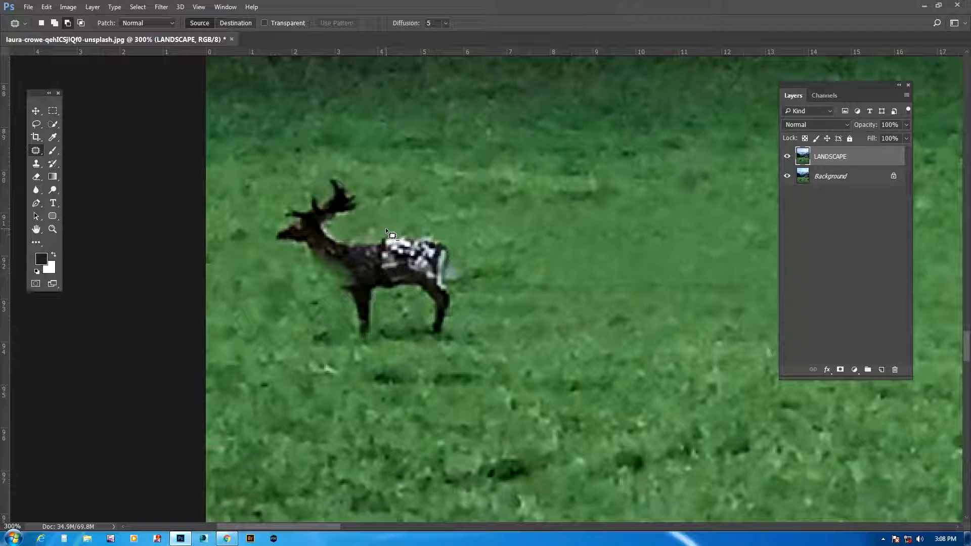
pyautogui.moveTo(294, 251)
pyautogui.mouseDown()
pyautogui.moveTo(267, 245)
pyautogui.moveTo(260, 222)
pyautogui.moveTo(335, 176)
pyautogui.mouseUp()
pyautogui.moveTo(374, 201)
pyautogui.mouseDown()
pyautogui.moveTo(384, 230)
pyautogui.moveTo(483, 309)
pyautogui.moveTo(318, 350)
pyautogui.mouseUp()
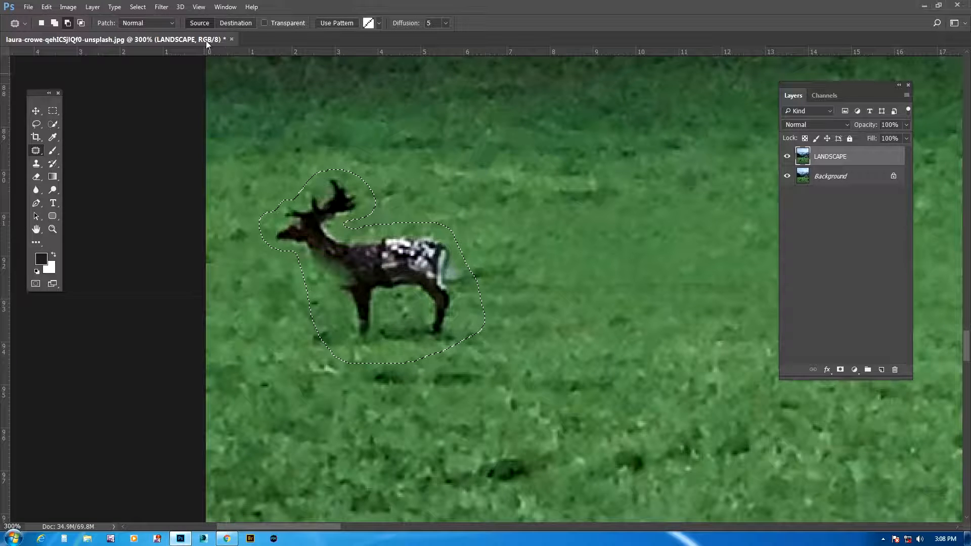
pyautogui.click(202, 23)
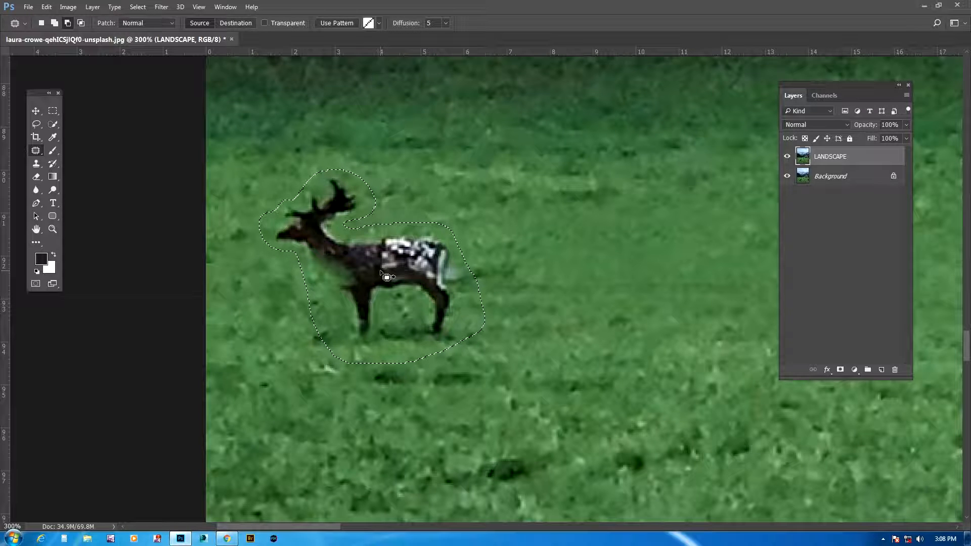
# - Patch the outlined deer with the clean grass directly to its right and clear the selection
pyautogui.moveTo(386, 269); pyautogui.dragTo(369, 271)
pyautogui.scroll(-4, 365, 271)
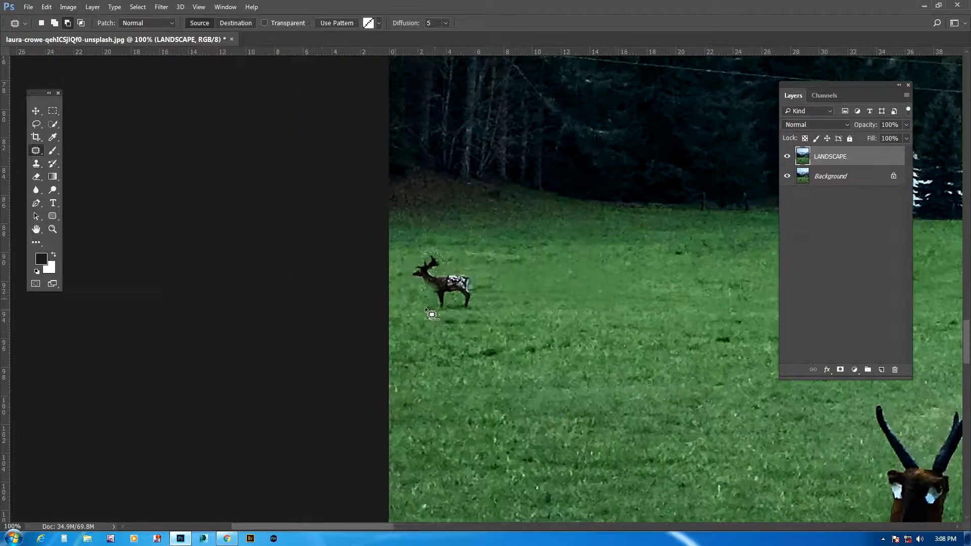
pyautogui.moveTo(515, 288); pyautogui.dragTo(424, 289)
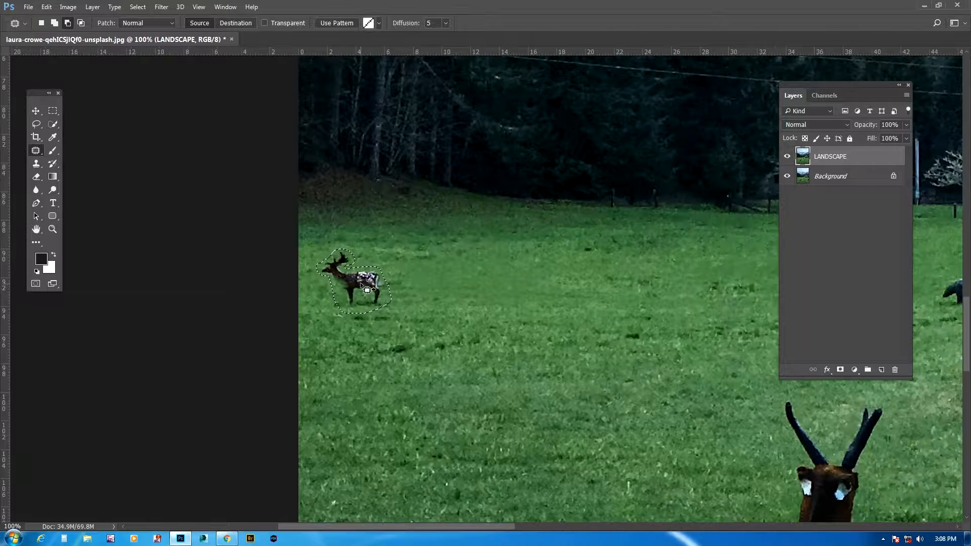
pyautogui.moveTo(362, 283); pyautogui.dragTo(440, 281)
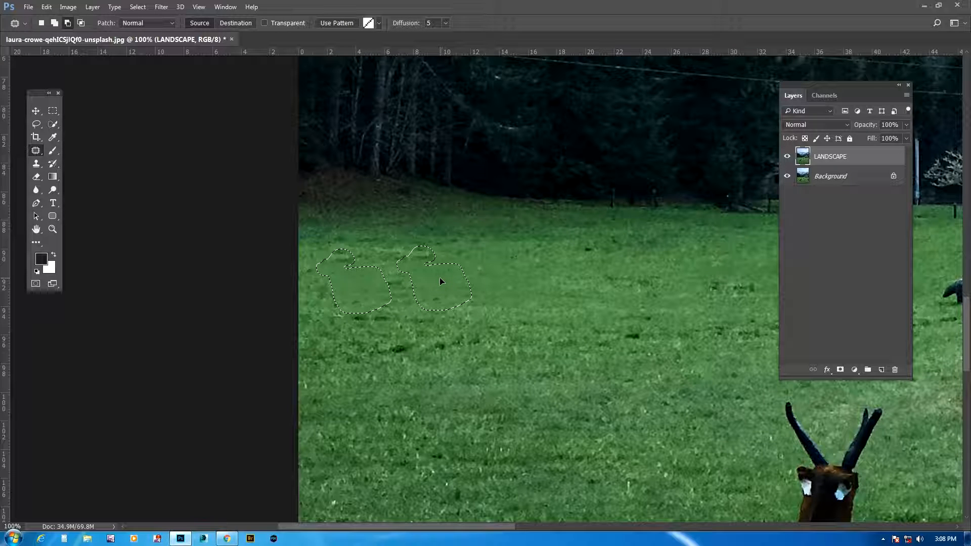
pyautogui.moveTo(440, 282); pyautogui.dragTo(440, 281)
pyautogui.hotkey('ctrl', 'd')
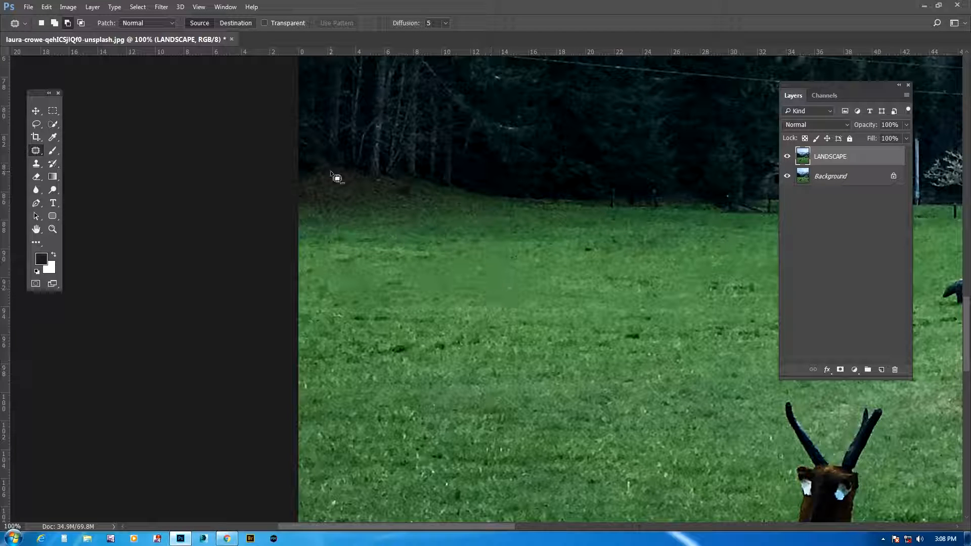
# - Set the Patch Tool to Destination and outline the small black bear beside the distant deer
pyautogui.moveTo(587, 286); pyautogui.dragTo(221, 287)
pyautogui.moveTo(597, 332); pyautogui.dragTo(594, 336)
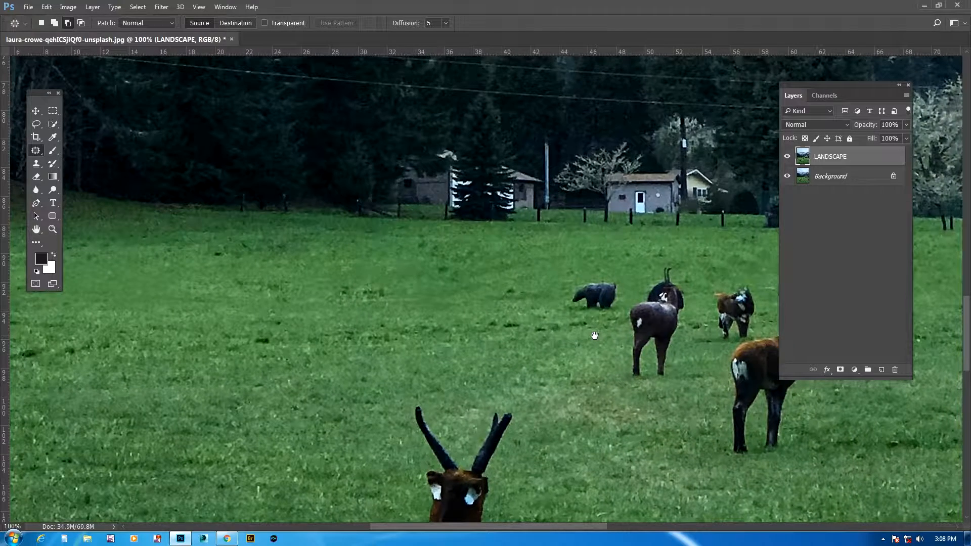
pyautogui.hotkey('ctrl', '+')
pyautogui.hotkey('ctrl', '+')
pyautogui.moveTo(720, 343); pyautogui.dragTo(326, 274)
pyautogui.click(235, 22)
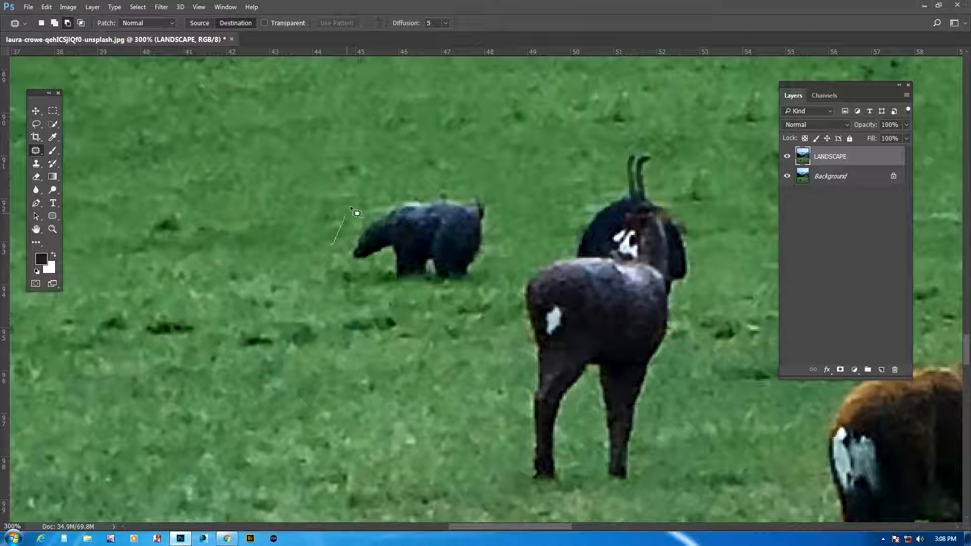
pyautogui.moveTo(500, 204); pyautogui.dragTo(503, 256)
pyautogui.moveTo(351, 291); pyautogui.dragTo(329, 243)
pyautogui.moveTo(424, 342); pyautogui.dragTo(574, 370)
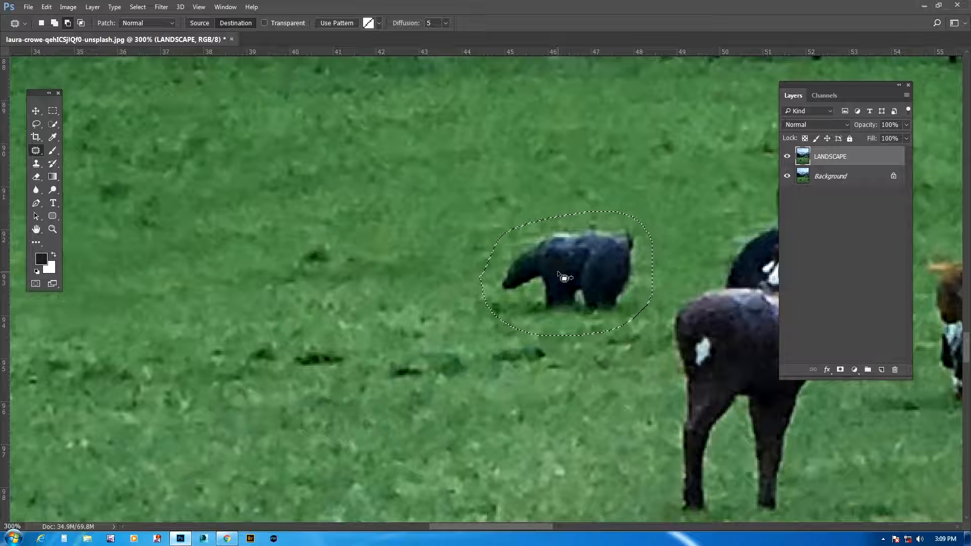
# - Try copying the outlined black bear onto two spots of grass to its left with the Destination patch
pyautogui.moveTo(505, 273); pyautogui.dragTo(225, 196)
pyautogui.moveTo(285, 291); pyautogui.dragTo(541, 301)
pyautogui.moveTo(524, 216); pyautogui.dragTo(221, 204)
pyautogui.hotkey('ctrl', '-')
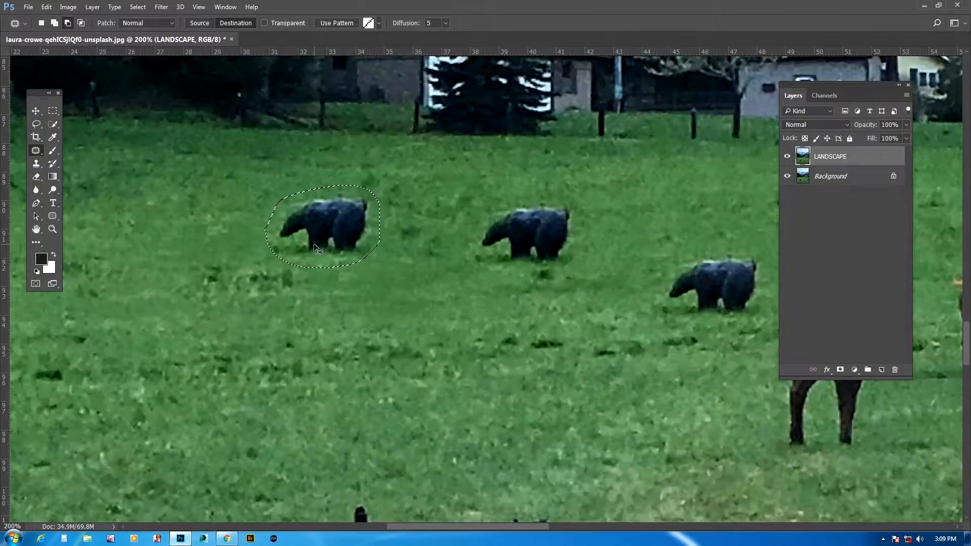
pyautogui.hotkey('ctrl', '-')
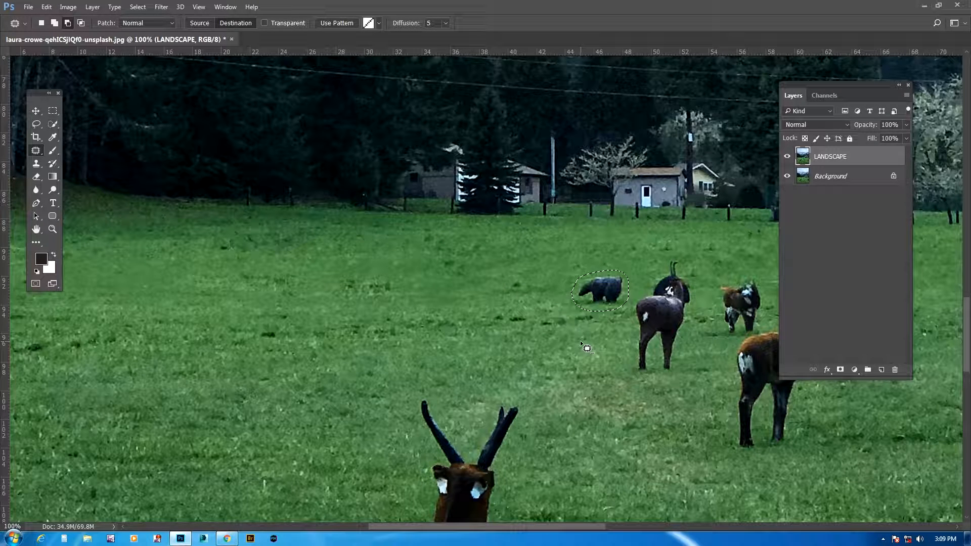
# - Outline a clean area of grass left of the black bear, patch it over the bear in Destination mode and clear the selection
pyautogui.hotkey('ctrl', 'd')
pyautogui.hotkey('ctrl', '+')
pyautogui.hotkey('ctrl', '+')
pyautogui.moveTo(663, 333); pyautogui.dragTo(379, 328)
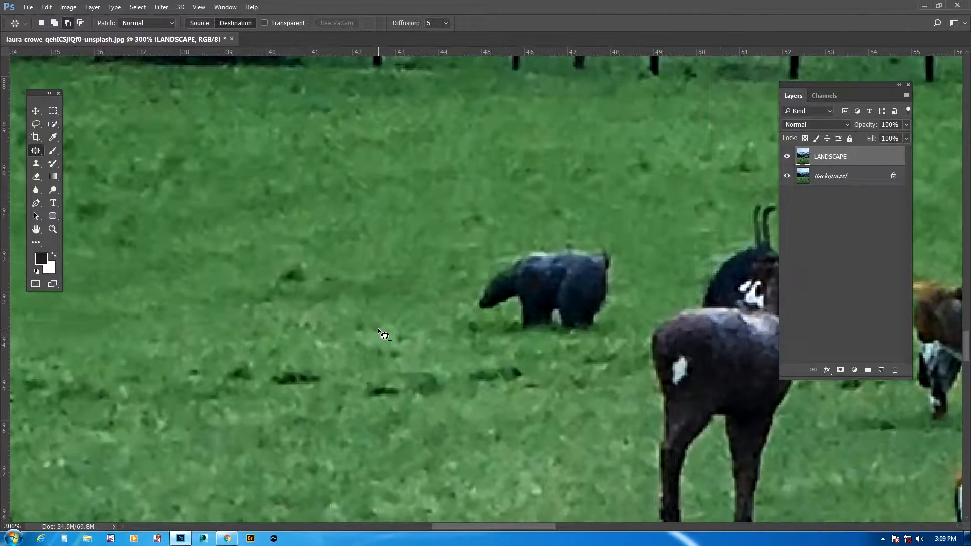
pyautogui.hotkey('ctrl', '-')
pyautogui.hotkey('ctrl', '-')
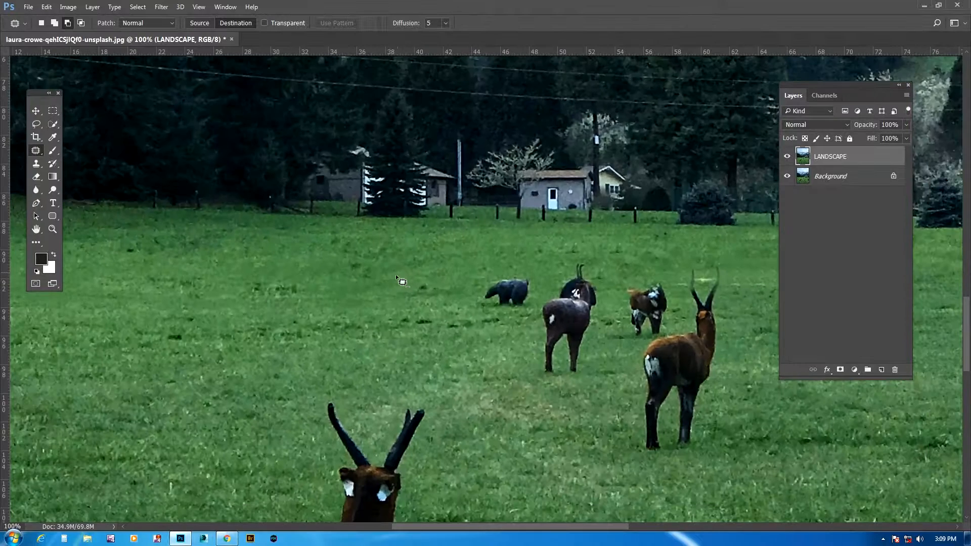
pyautogui.moveTo(362, 268)
pyautogui.mouseDown()
pyautogui.moveTo(402, 261)
pyautogui.moveTo(423, 292)
pyautogui.moveTo(395, 308)
pyautogui.moveTo(353, 303)
pyautogui.moveTo(347, 274)
pyautogui.moveTo(374, 267)
pyautogui.moveTo(411, 298)
pyautogui.mouseUp()
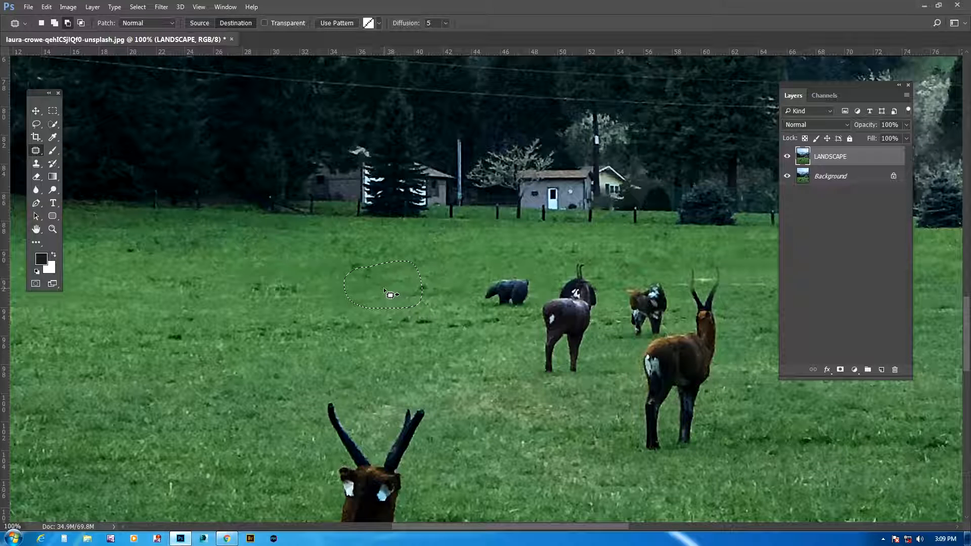
pyautogui.moveTo(391, 291); pyautogui.dragTo(505, 292)
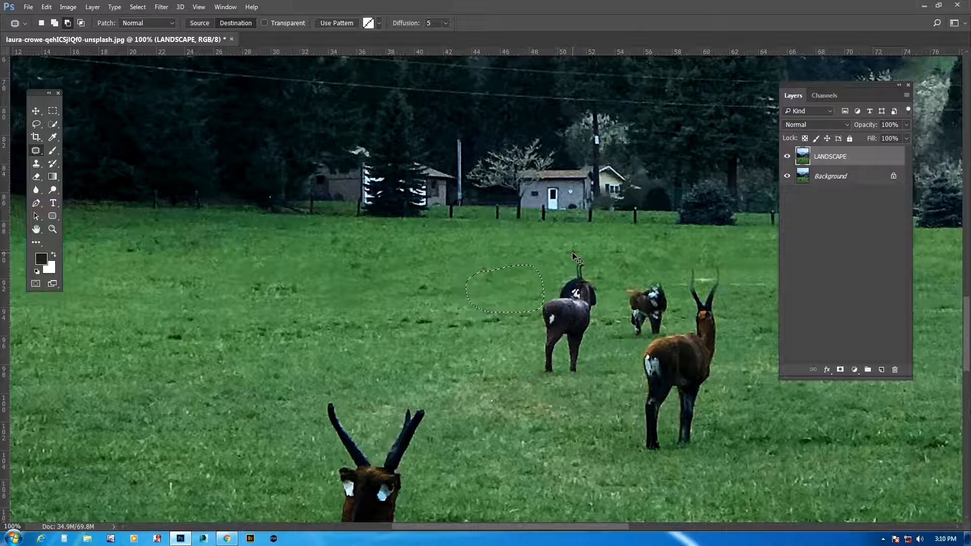
pyautogui.hotkey('ctrl', 'd')
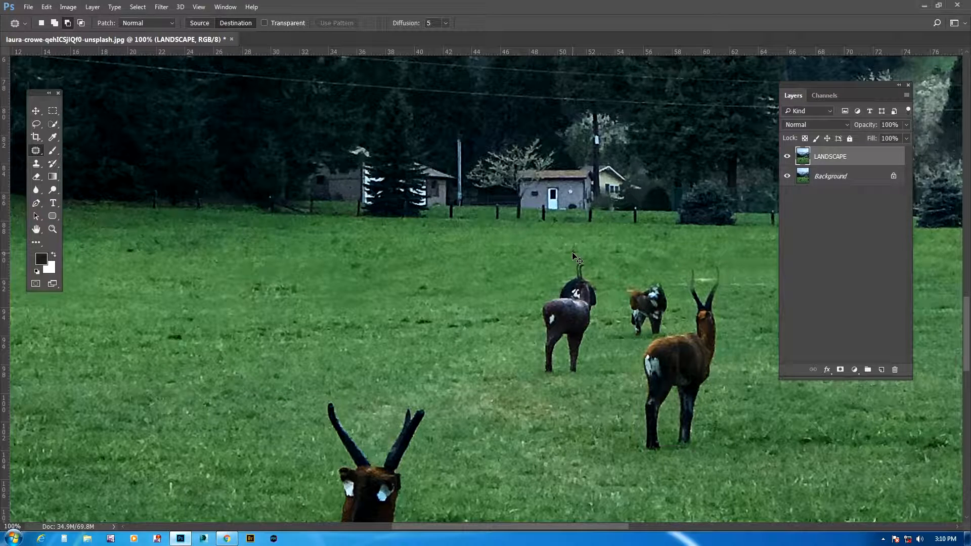
# - Hide the LANDSCAPE layer to compare the retouched field with the original photo
pyautogui.hotkey('ctrl', '-')
pyautogui.hotkey('ctrl', '-')
pyautogui.hotkey('ctrl', '-')
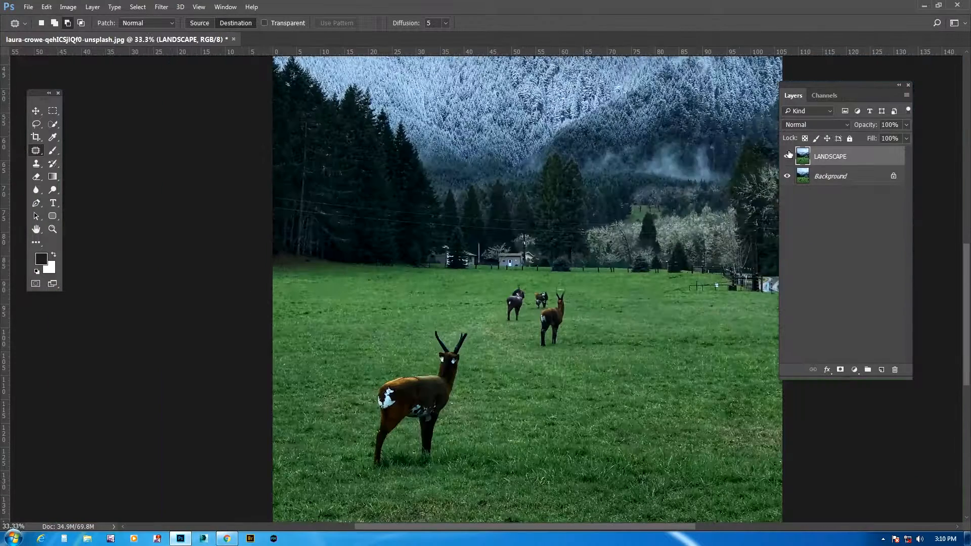
pyautogui.click(787, 157)
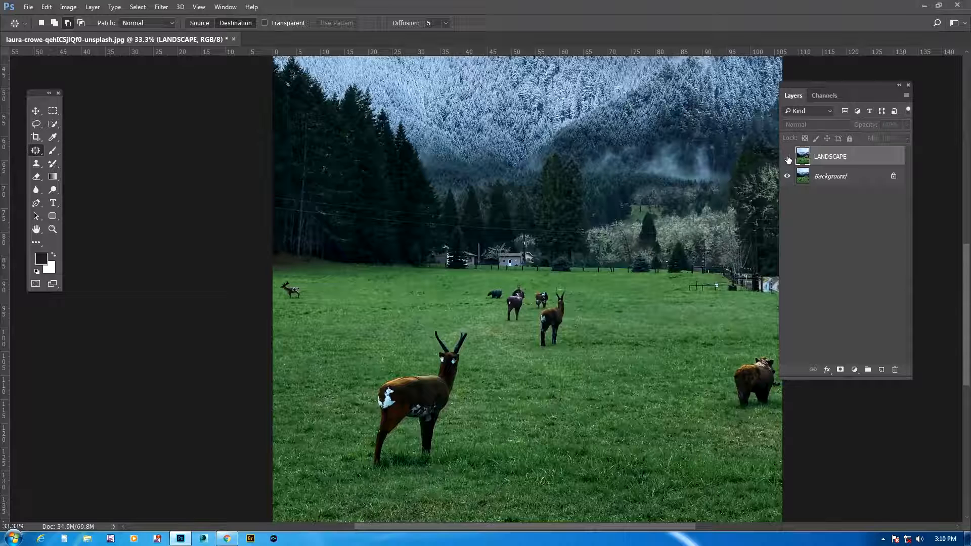
# - Show the LANDSCAPE layer again and set the Patch Tool to Source for the large foreground deer
pyautogui.click(787, 156)
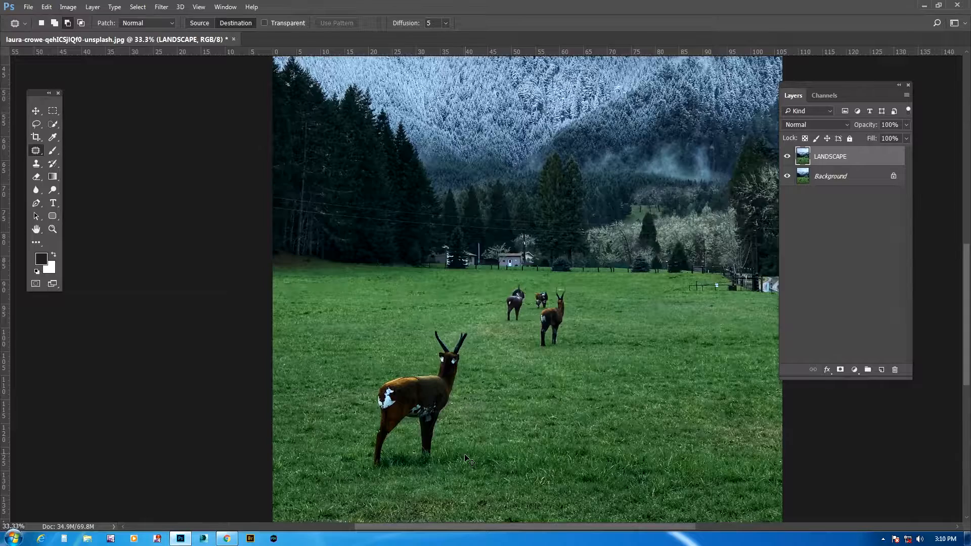
pyautogui.hotkey('ctrl', '+')
pyautogui.hotkey('ctrl', '+')
pyautogui.moveTo(433, 472); pyautogui.dragTo(473, 290)
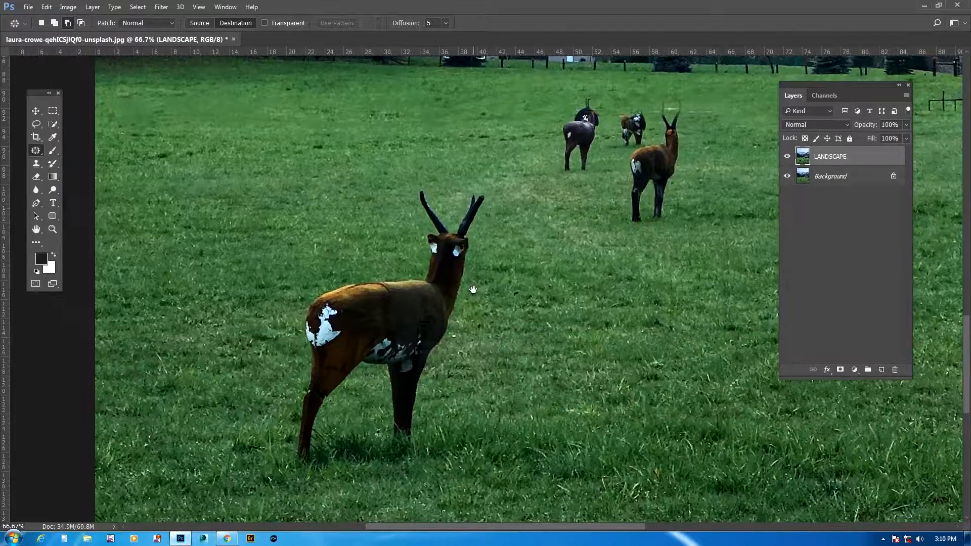
pyautogui.click(200, 23)
# - Outline the large foreground deer, patch it with clean grass from its right and clear the selection
pyautogui.moveTo(302, 292)
pyautogui.mouseDown()
pyautogui.moveTo(402, 267)
pyautogui.moveTo(415, 236)
pyautogui.moveTo(412, 178)
pyautogui.moveTo(437, 186)
pyautogui.moveTo(452, 207)
pyautogui.moveTo(474, 189)
pyautogui.moveTo(498, 193)
pyautogui.moveTo(482, 224)
pyautogui.moveTo(454, 448)
pyautogui.moveTo(310, 485)
pyautogui.moveTo(290, 400)
pyautogui.moveTo(294, 380)
pyautogui.mouseUp()
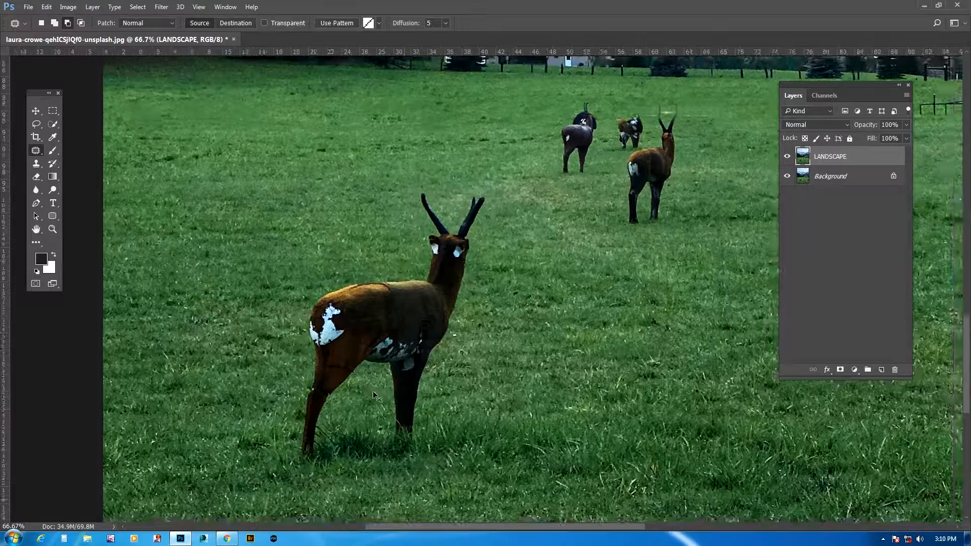
pyautogui.hotkey('ctrl', '-')
pyautogui.moveTo(436, 382); pyautogui.dragTo(322, 354)
pyautogui.moveTo(298, 296); pyautogui.dragTo(533, 305)
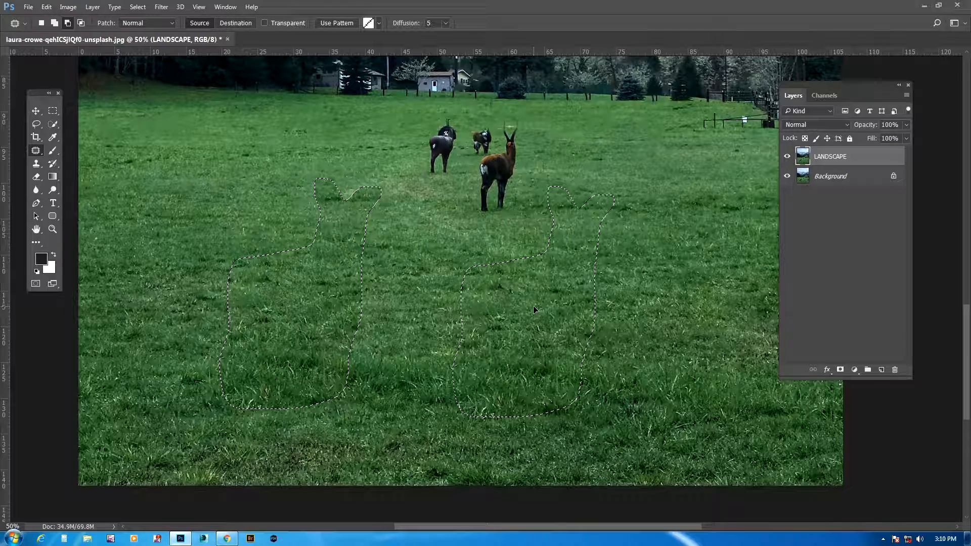
pyautogui.hotkey('ctrl', 'd')
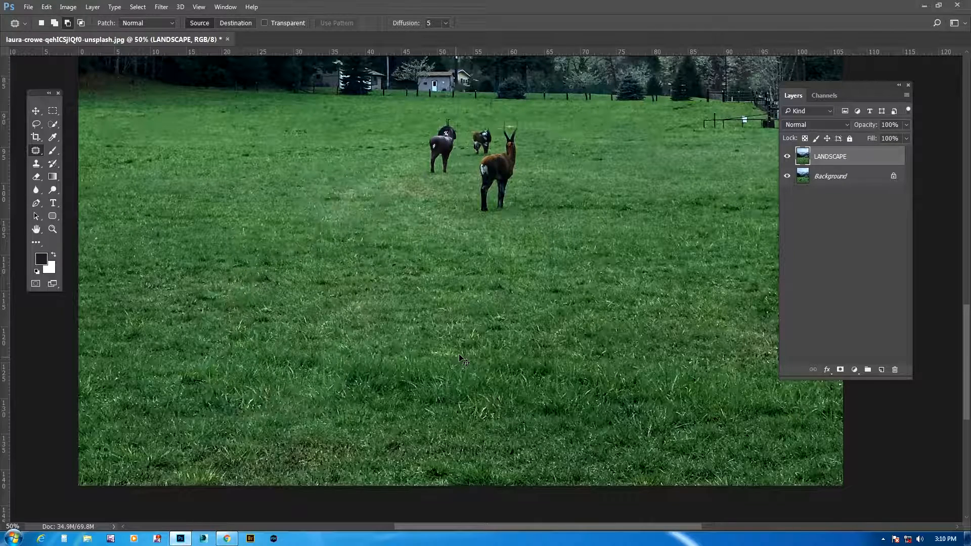
# - In Destination mode, outline clean grass right of the brown deer, patch it over the small animal behind that deer and clear the selection
pyautogui.hotkey('ctrl', '-')
pyautogui.hotkey('ctrl', '-')
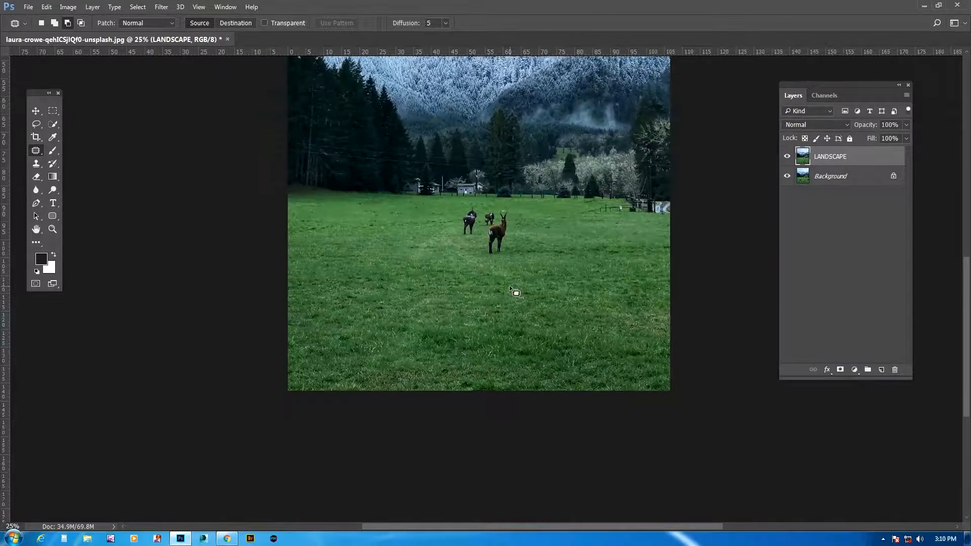
pyautogui.hotkey('ctrl', '+')
pyautogui.hotkey('ctrl', '+')
pyautogui.hotkey('ctrl', '+')
pyautogui.hotkey('ctrl', '+')
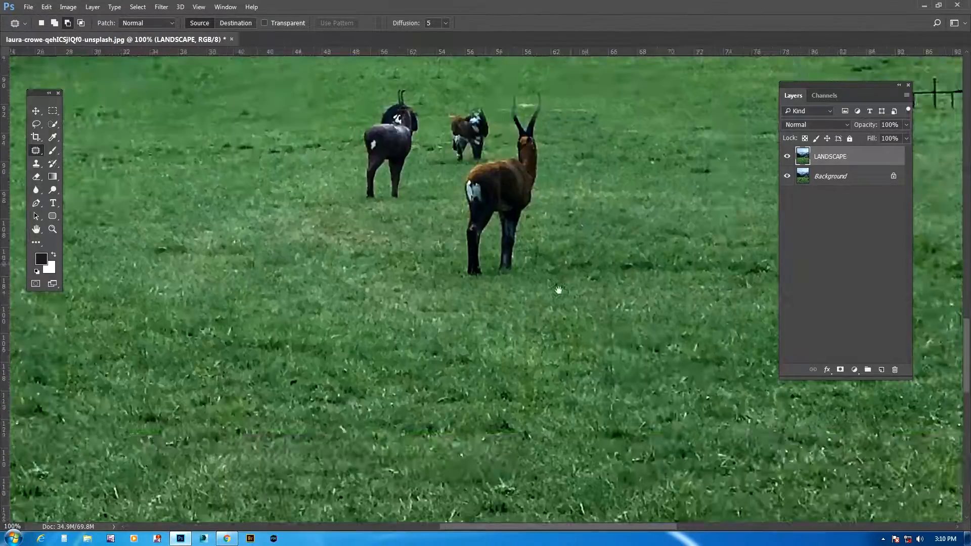
pyautogui.moveTo(558, 289); pyautogui.dragTo(542, 335)
pyautogui.hotkey('ctrl', '+')
pyautogui.hotkey('ctrl', '+')
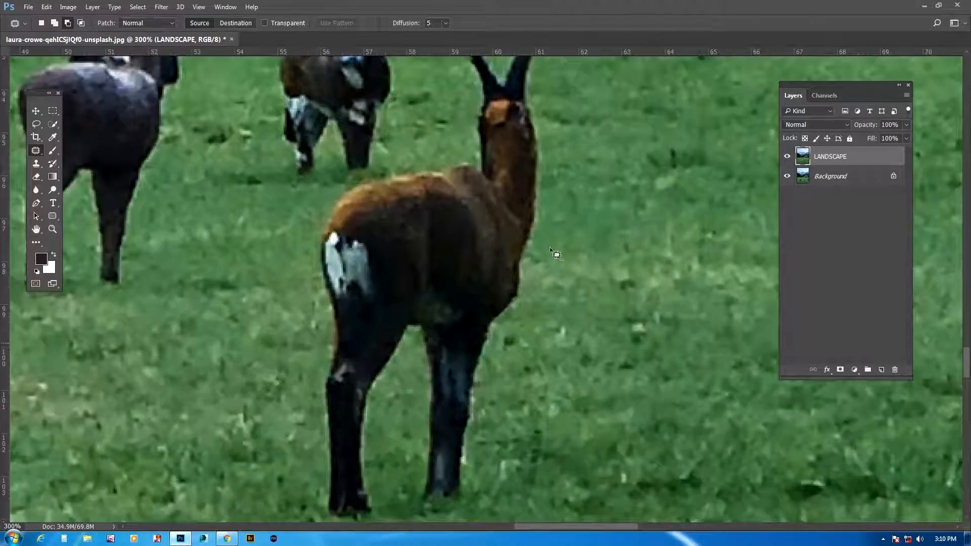
pyautogui.moveTo(555, 239); pyautogui.dragTo(540, 369)
pyautogui.hotkey('ctrl', '-')
pyautogui.moveTo(589, 271); pyautogui.dragTo(508, 265)
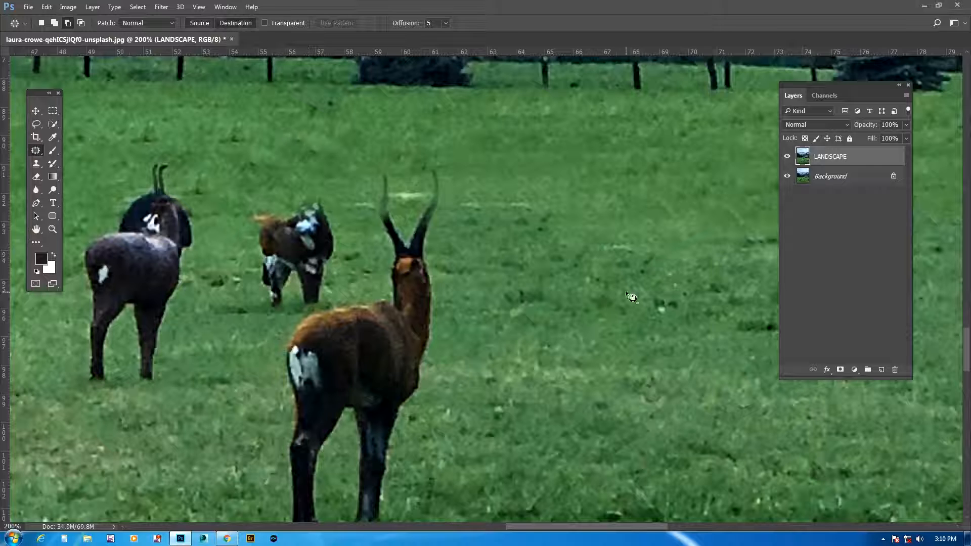
pyautogui.moveTo(540, 257)
pyautogui.mouseDown()
pyautogui.moveTo(582, 212)
pyautogui.moveTo(571, 216)
pyautogui.mouseUp()
pyautogui.moveTo(600, 262)
pyautogui.mouseDown()
pyautogui.moveTo(350, 156)
pyautogui.moveTo(308, 183)
pyautogui.moveTo(308, 257)
pyautogui.mouseUp()
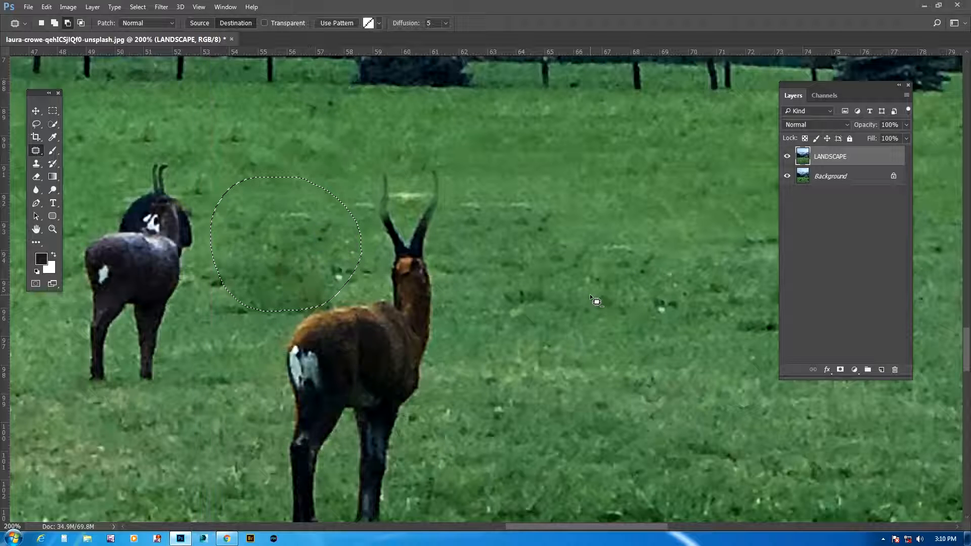
pyautogui.hotkey('ctrl', 'd')
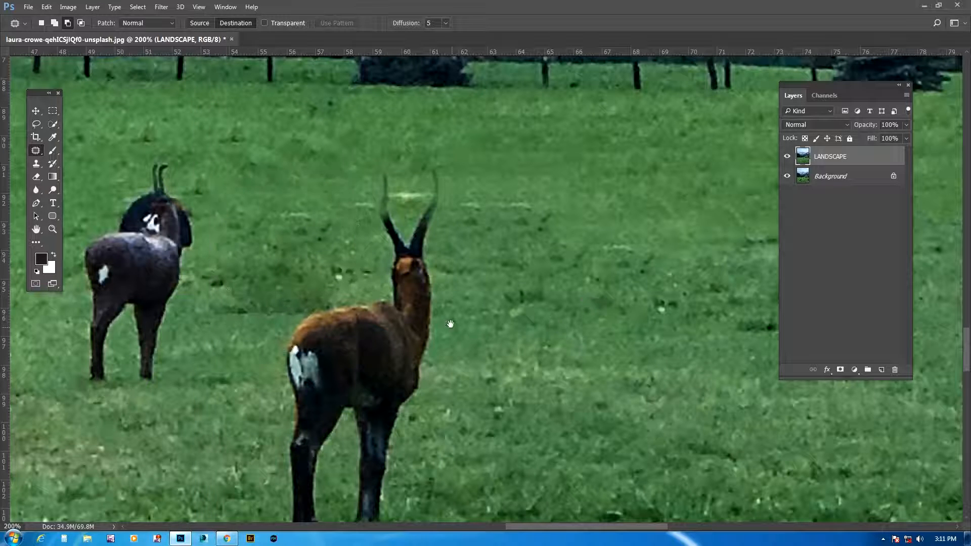
# - Outline the dark smudge left of the brown deer's head, patch it in Source mode with grass from the deer's right and deselect
pyautogui.moveTo(450, 323); pyautogui.dragTo(571, 317)
pyautogui.moveTo(338, 286)
pyautogui.mouseDown()
pyautogui.moveTo(359, 261)
pyautogui.moveTo(428, 243)
pyautogui.moveTo(470, 289)
pyautogui.mouseUp()
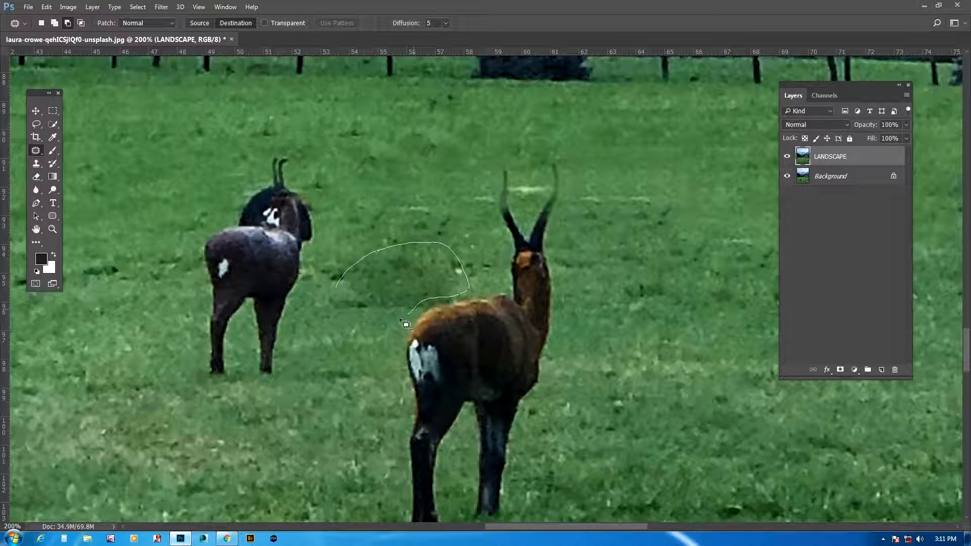
pyautogui.moveTo(333, 296); pyautogui.dragTo(335, 285)
pyautogui.click(204, 25)
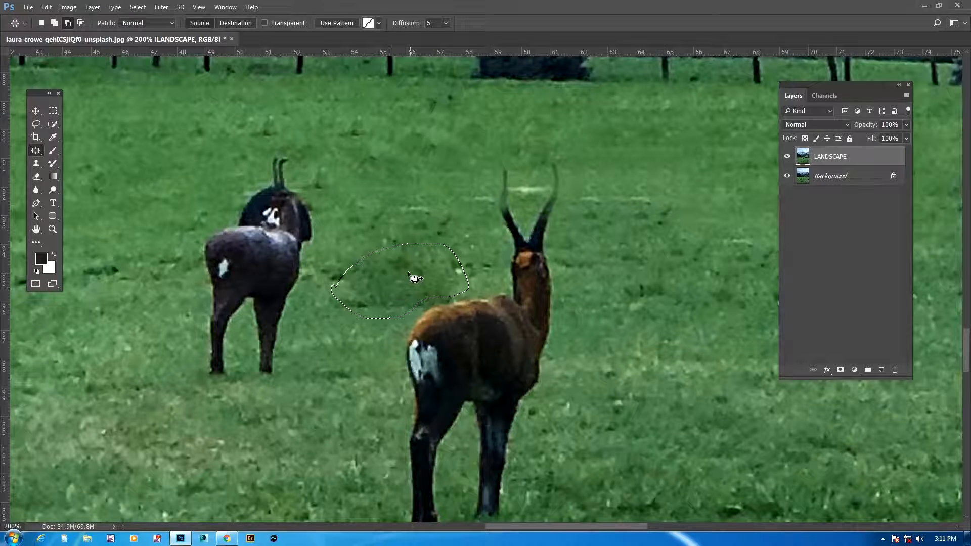
pyautogui.moveTo(409, 273); pyautogui.dragTo(614, 275)
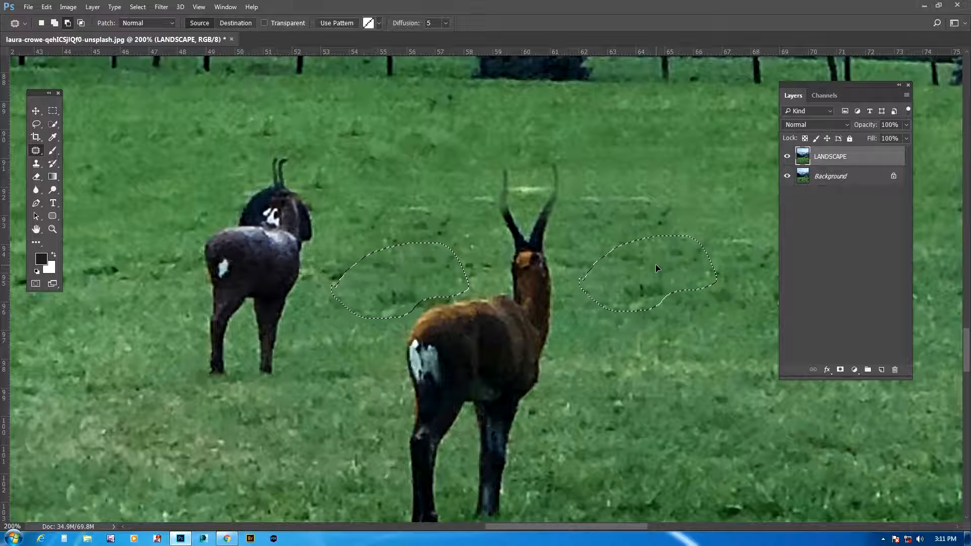
pyautogui.hotkey('ctrl', 'd')
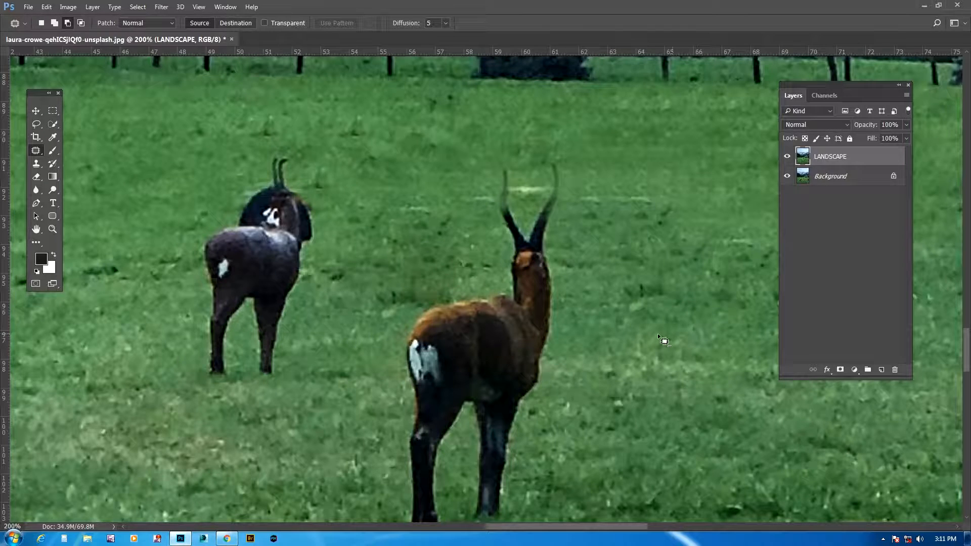
# - Outline the overlapping pair of dark animals left of the brown deer, patch them with clean grass in Source mode and deselect
pyautogui.hotkey('ctrl', '-')
pyautogui.hotkey('ctrl', '-')
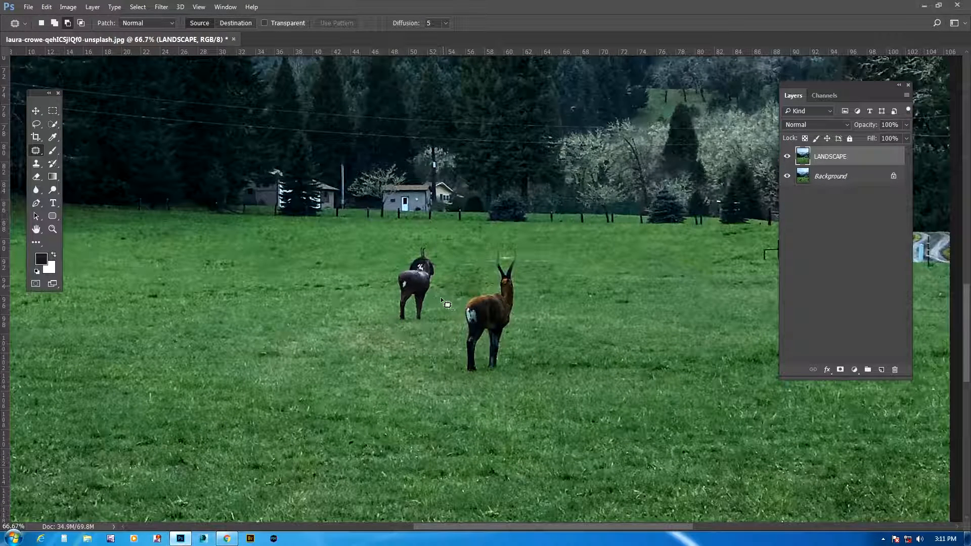
pyautogui.hotkey('ctrl', '+')
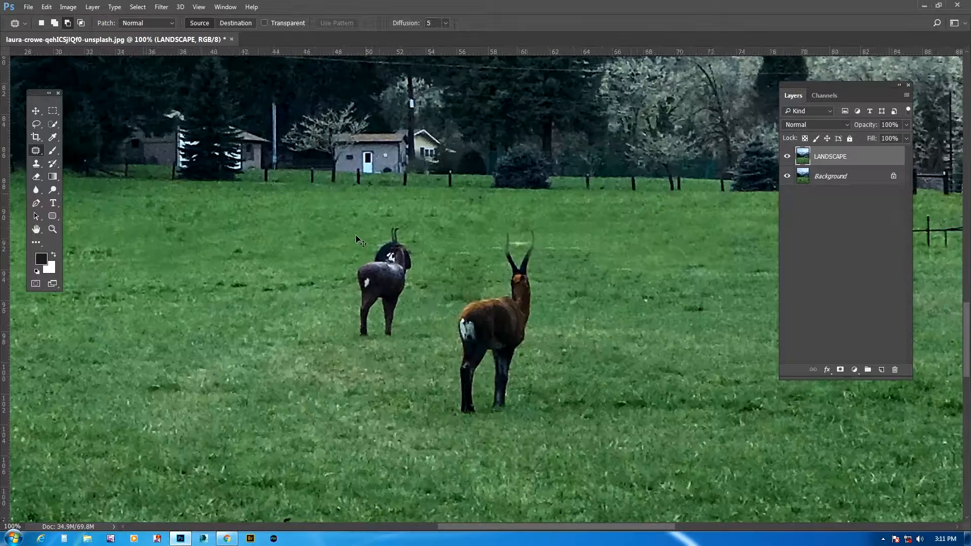
pyautogui.hotkey('ctrl', '+')
pyautogui.moveTo(364, 252); pyautogui.dragTo(481, 282)
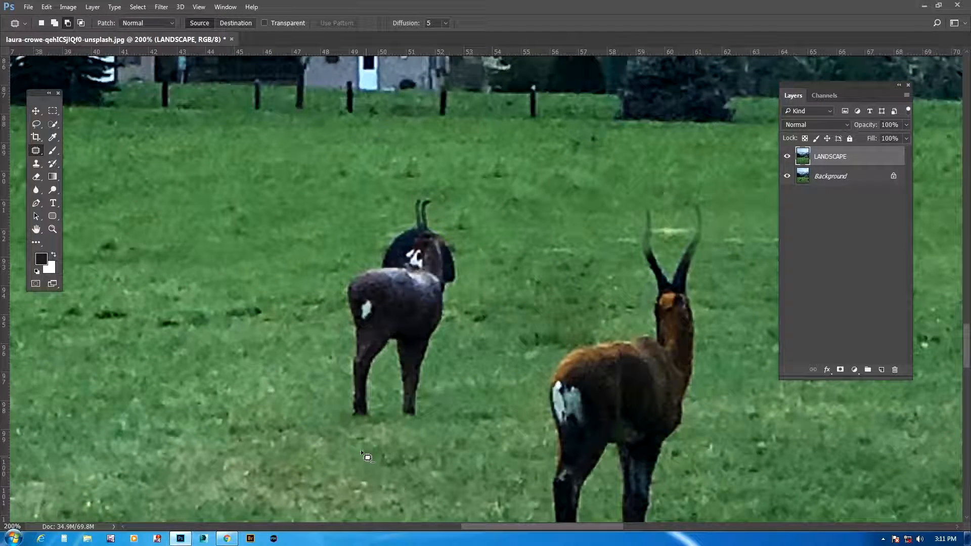
pyautogui.moveTo(338, 291); pyautogui.dragTo(362, 263)
pyautogui.moveTo(417, 190)
pyautogui.mouseDown()
pyautogui.moveTo(443, 203)
pyautogui.moveTo(454, 229)
pyautogui.moveTo(466, 330)
pyautogui.mouseUp()
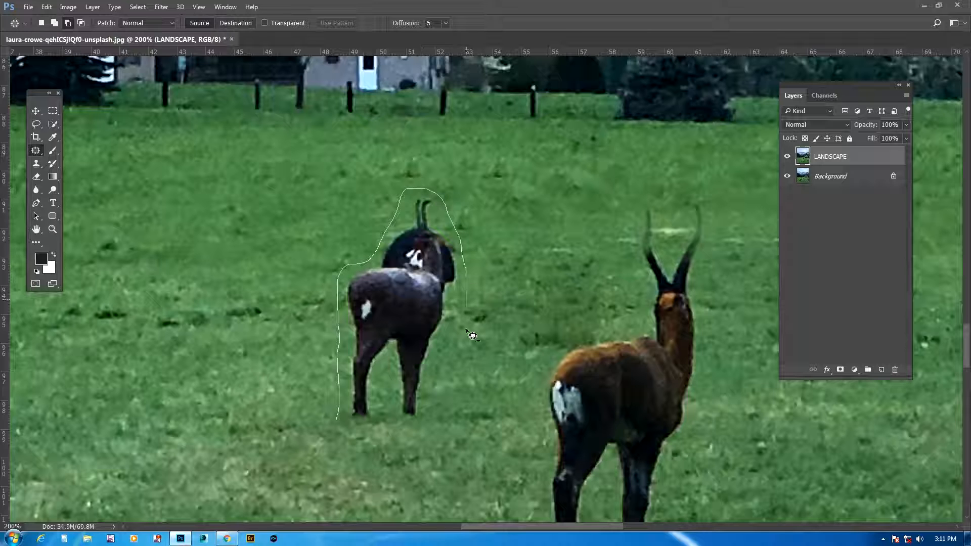
pyautogui.moveTo(350, 429); pyautogui.dragTo(344, 423)
pyautogui.moveTo(421, 327)
pyautogui.mouseDown()
pyautogui.moveTo(558, 299)
pyautogui.moveTo(359, 290)
pyautogui.mouseUp()
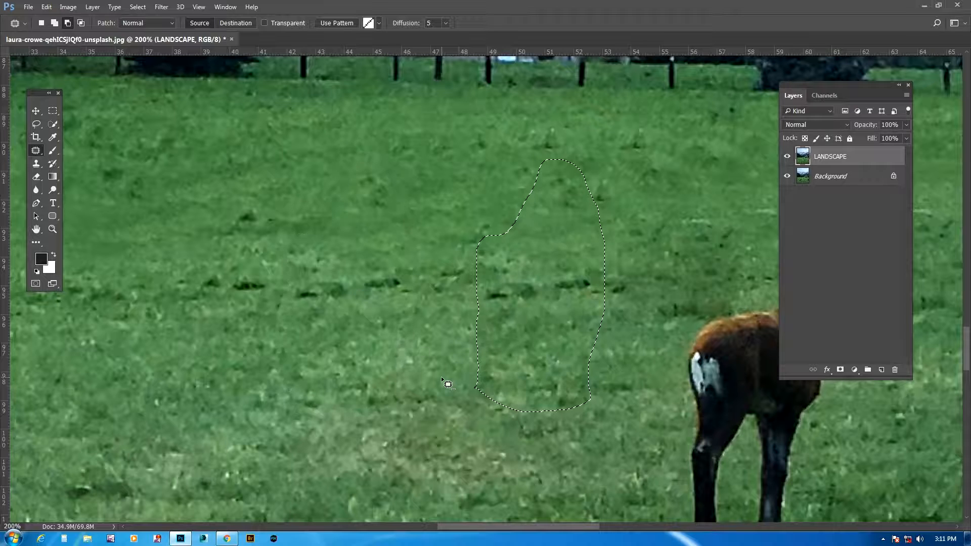
pyautogui.moveTo(557, 336); pyautogui.dragTo(318, 282)
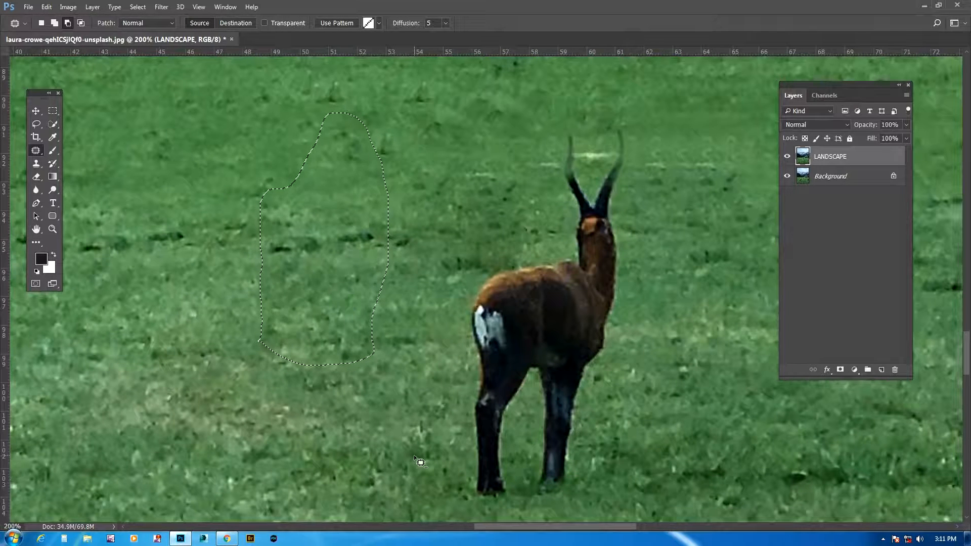
pyautogui.hotkey('ctrl', 'd')
# - Outline the last brown deer including its horns, patch it with clean grass from its right and clear the selection
pyautogui.moveTo(453, 395)
pyautogui.mouseDown()
pyautogui.moveTo(453, 301)
pyautogui.moveTo(482, 259)
pyautogui.moveTo(531, 252)
pyautogui.moveTo(553, 237)
pyautogui.moveTo(551, 176)
pyautogui.moveTo(568, 122)
pyautogui.mouseUp()
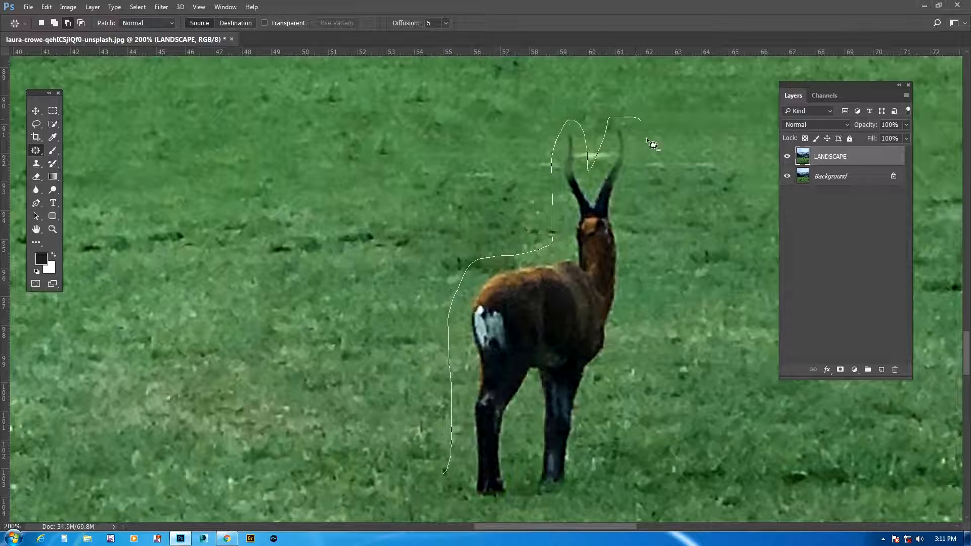
pyautogui.moveTo(450, 481); pyautogui.dragTo(447, 479)
pyautogui.hotkey('ctrl', '-')
pyautogui.hotkey('ctrl', '-')
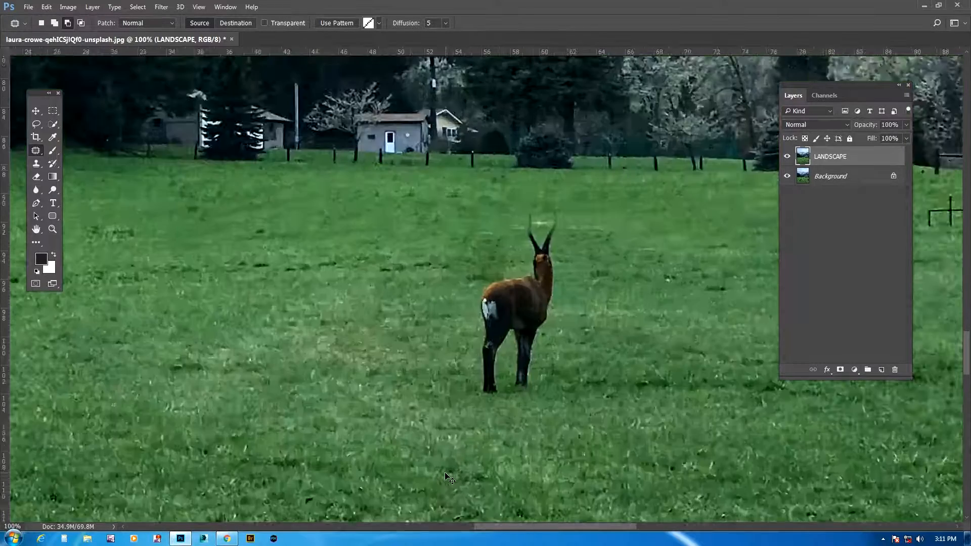
pyautogui.moveTo(516, 309); pyautogui.dragTo(614, 309)
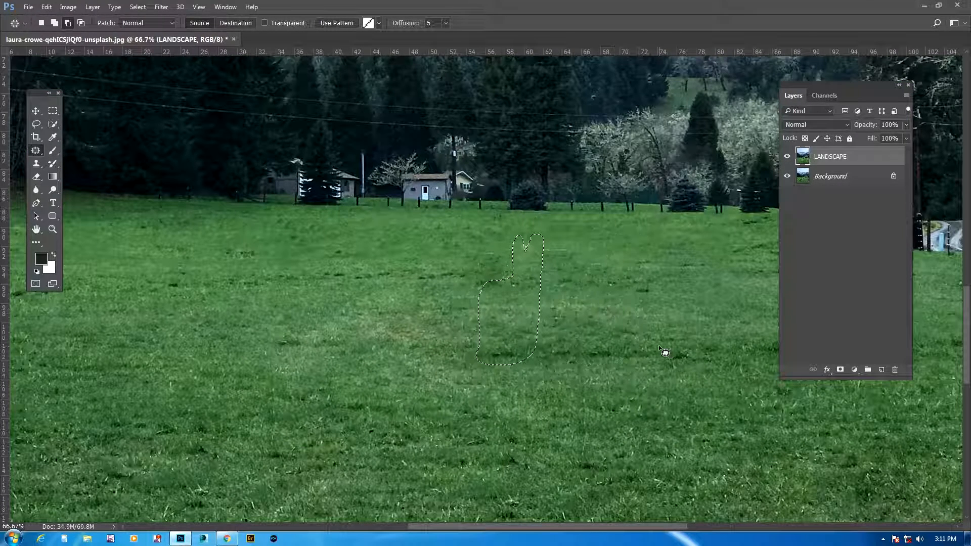
pyautogui.hotkey('ctrl', 'd')
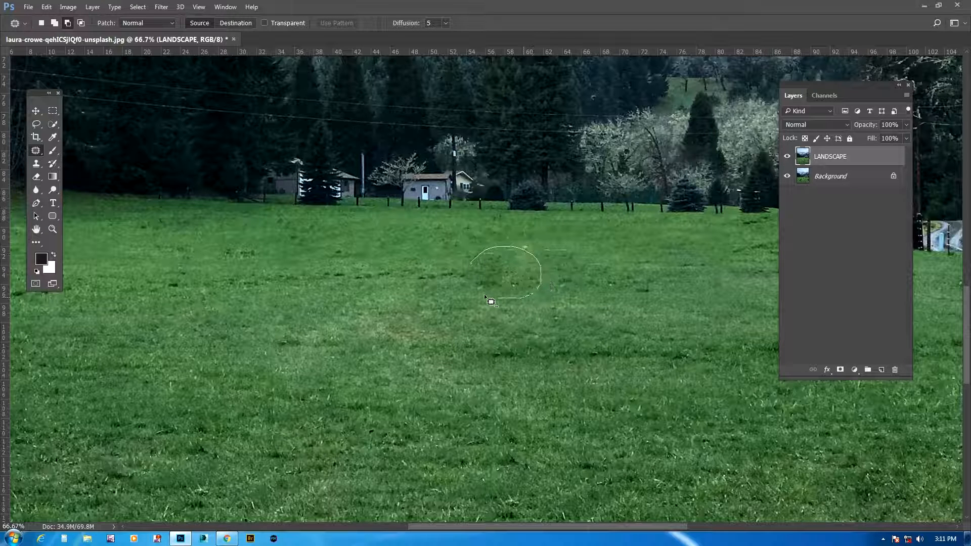
# - Patch the two leftover blemishes around the removed deer's head and horns with clean grass from their right, clearing each selection
pyautogui.moveTo(484, 255); pyautogui.dragTo(619, 271)
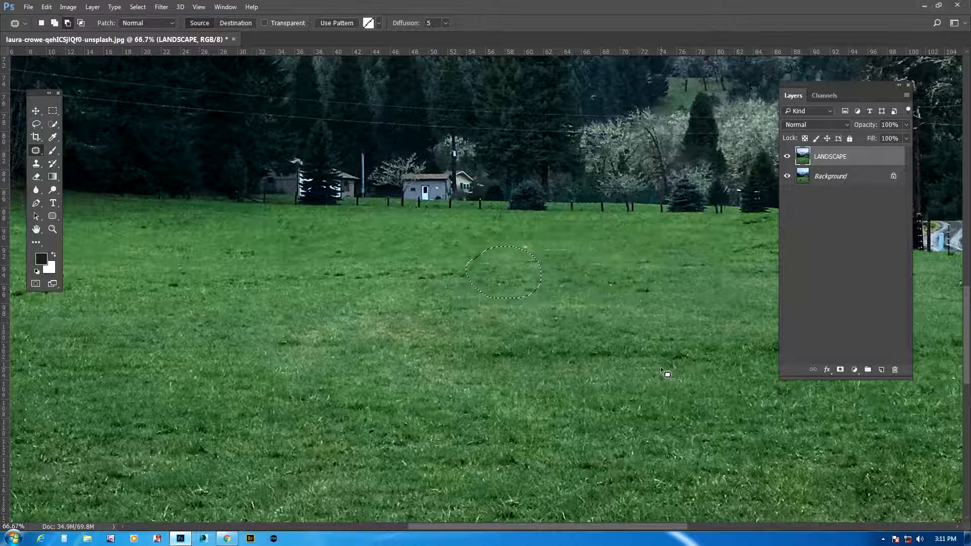
pyautogui.hotkey('ctrl', 'd')
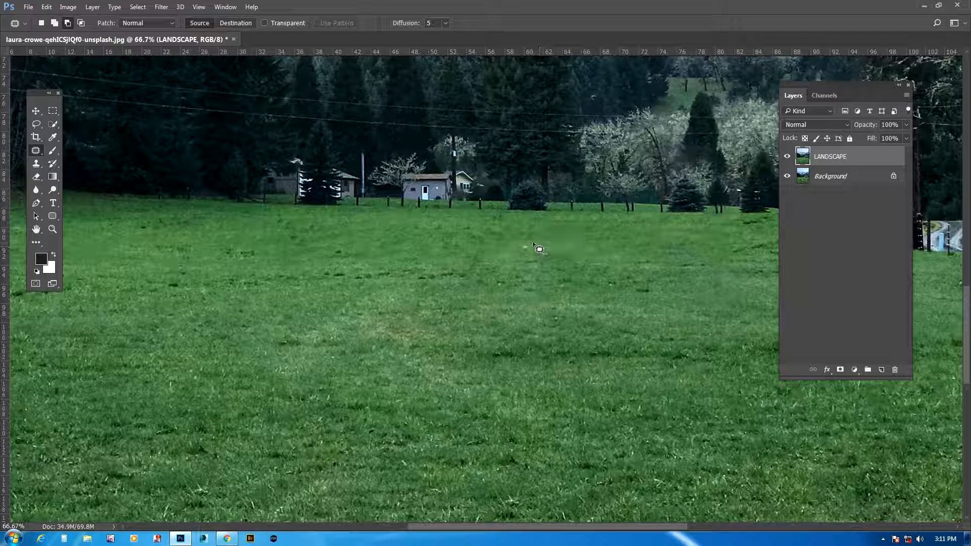
pyautogui.moveTo(507, 240)
pyautogui.mouseDown()
pyautogui.moveTo(540, 235)
pyautogui.moveTo(561, 258)
pyautogui.moveTo(622, 248)
pyautogui.mouseUp()
pyautogui.hotkey('ctrl', 'd')
# - View the whole photo and toggle the LANDSCAPE layer's visibility to compare the retouched field with the original
pyautogui.hotkey('ctrl', '-')
pyautogui.hotkey('ctrl', '-')
pyautogui.hotkey('ctrl', '-')
pyautogui.hotkey('ctrl', '-')
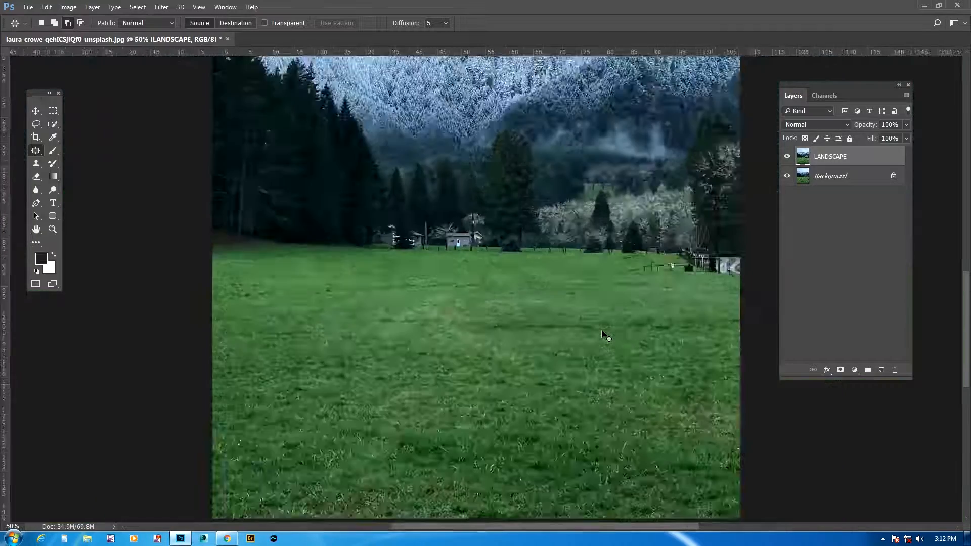
pyautogui.hotkey('ctrl', '+')
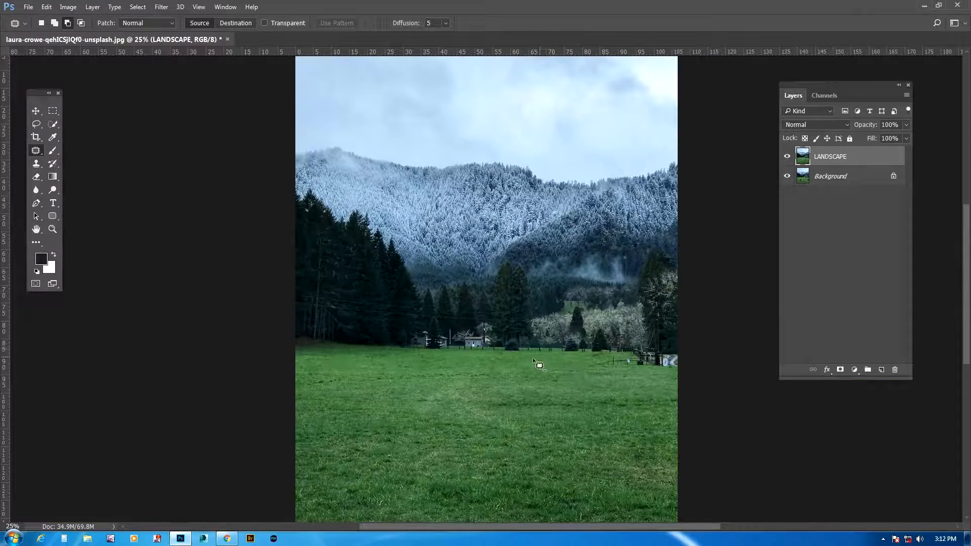
pyautogui.moveTo(531, 345); pyautogui.dragTo(509, 309)
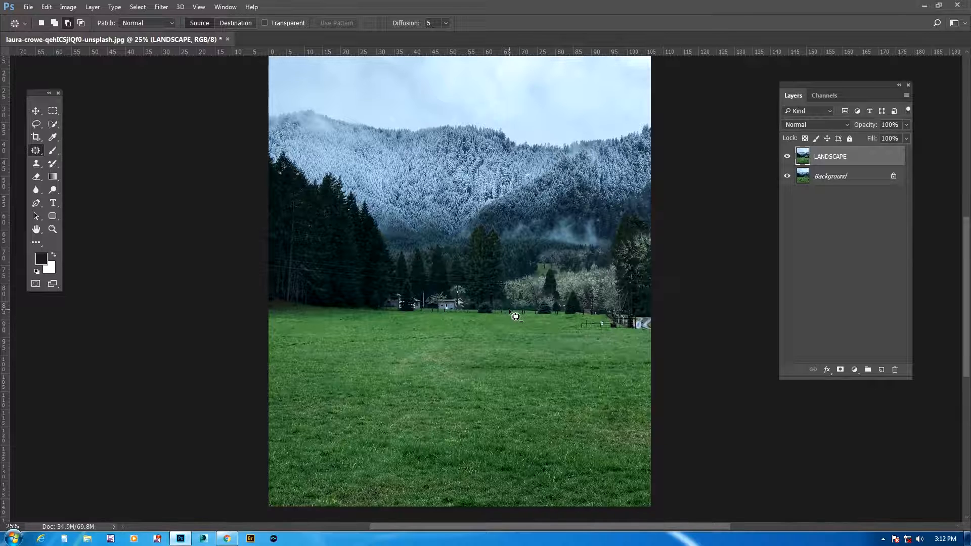
pyautogui.hotkey('ctrl', '-')
pyautogui.hotkey('ctrl', '+')
pyautogui.hotkey('ctrl', '-')
pyautogui.click(787, 157)
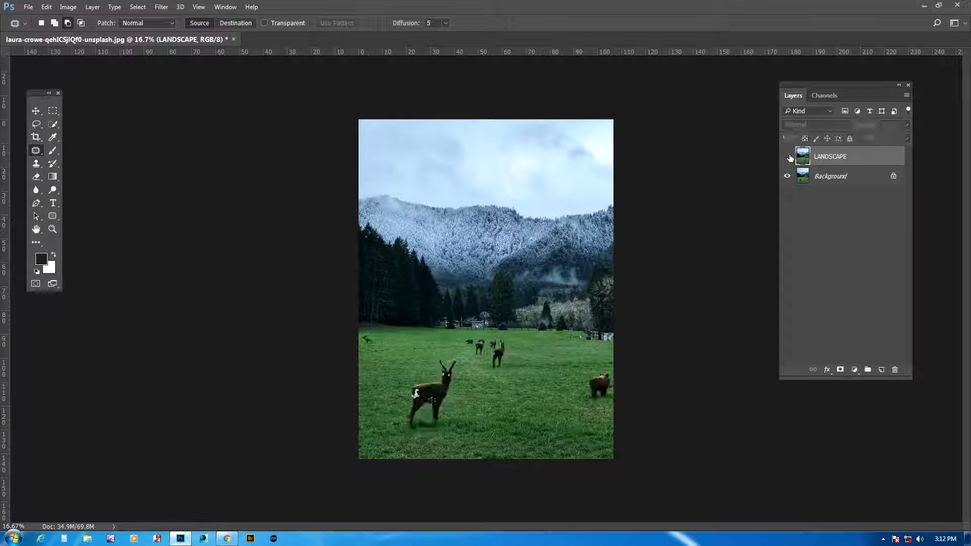
pyautogui.click(787, 157)
pyautogui.click(788, 157)
pyautogui.click(788, 157)
pyautogui.hotkey('ctrl', '+')
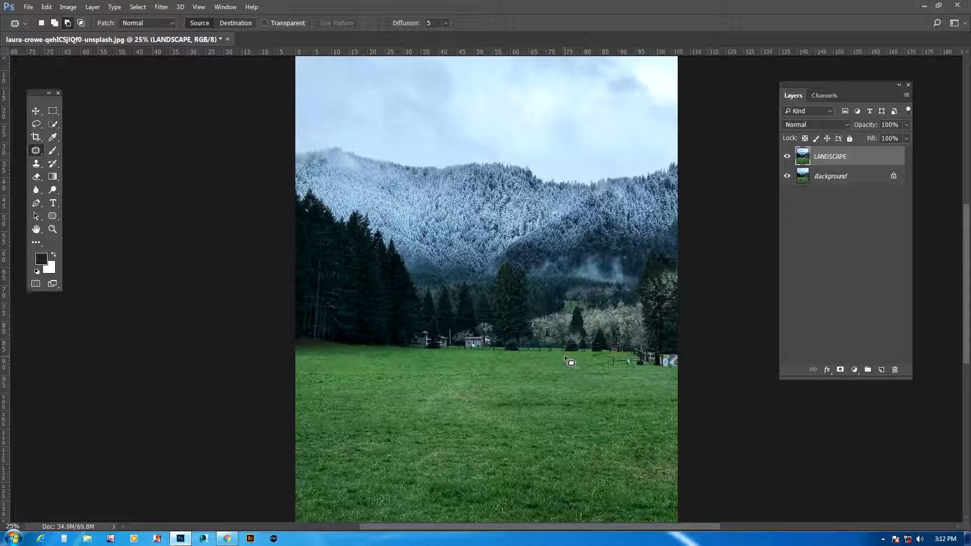